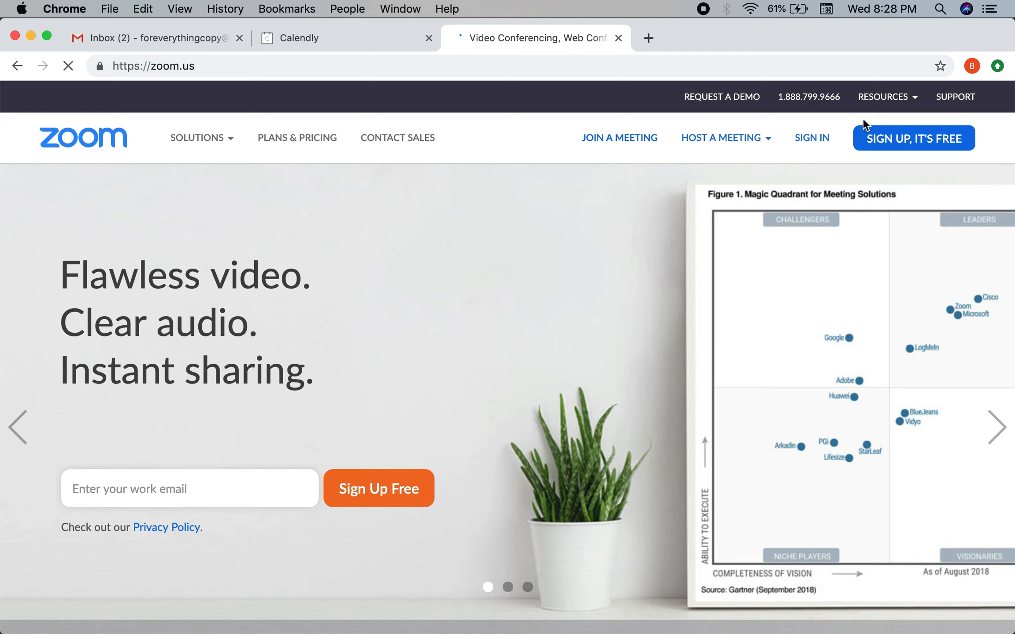
Step: Open Zoom's free sign-up form from the zoom.us home page
click(898, 145)
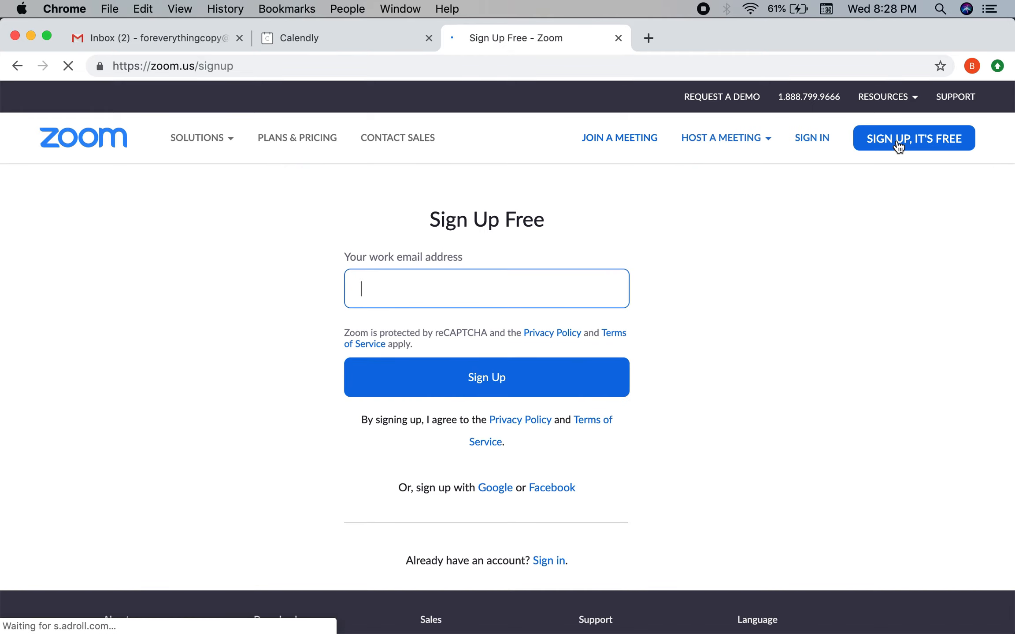
Step: Sign up for a free Zoom account using the autofilled Gmail address
key(super+a)
key(BackSpace)
click(482, 338)
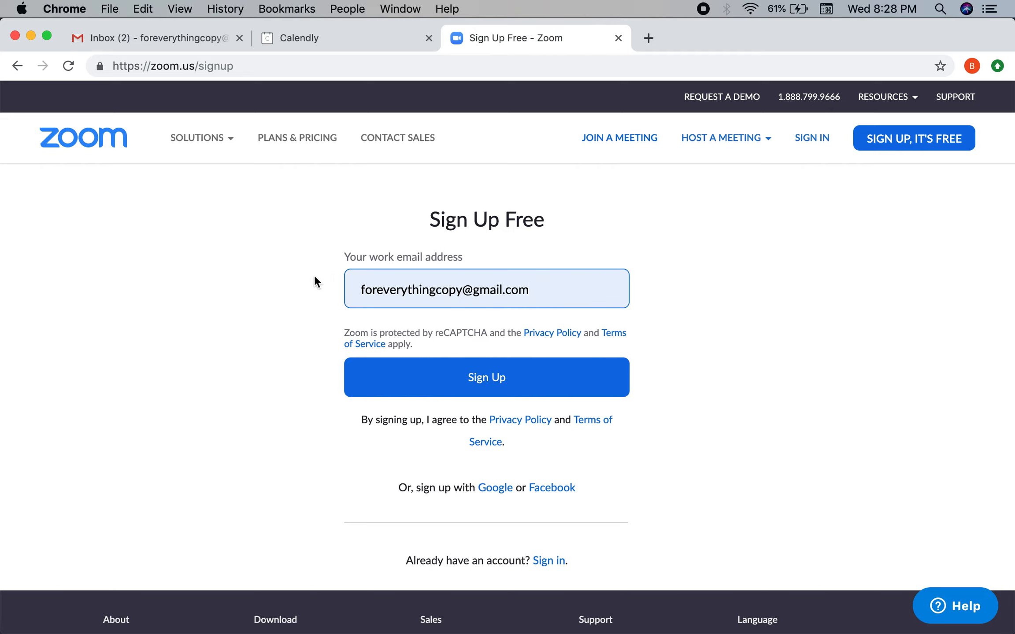
click(447, 381)
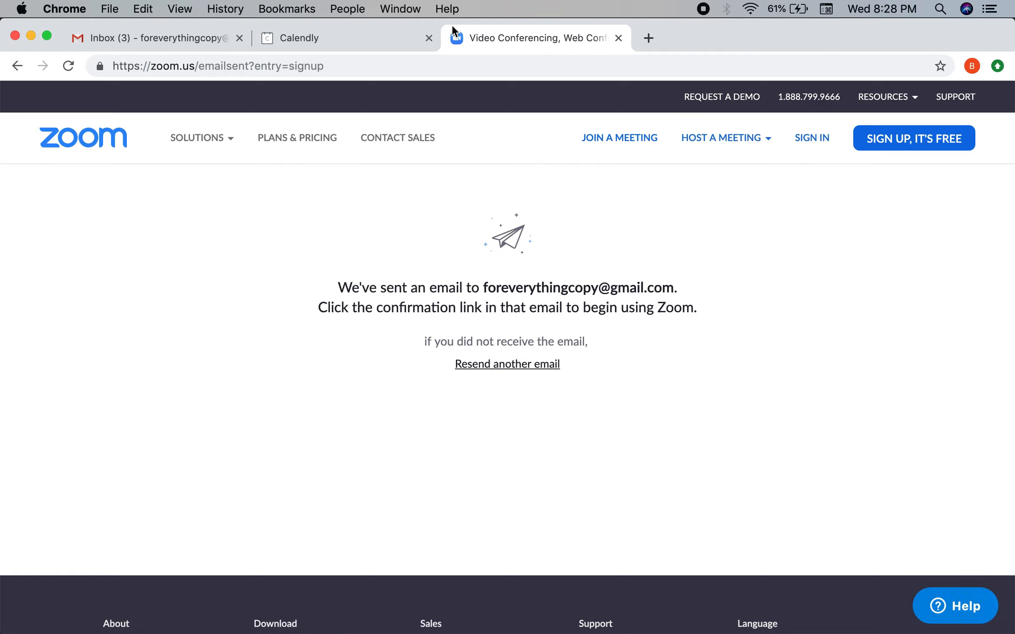
Step: Close the Zoom tab, open 'Please activate your Zoom account' in Gmail's Primary inbox, and activate it
click(618, 38)
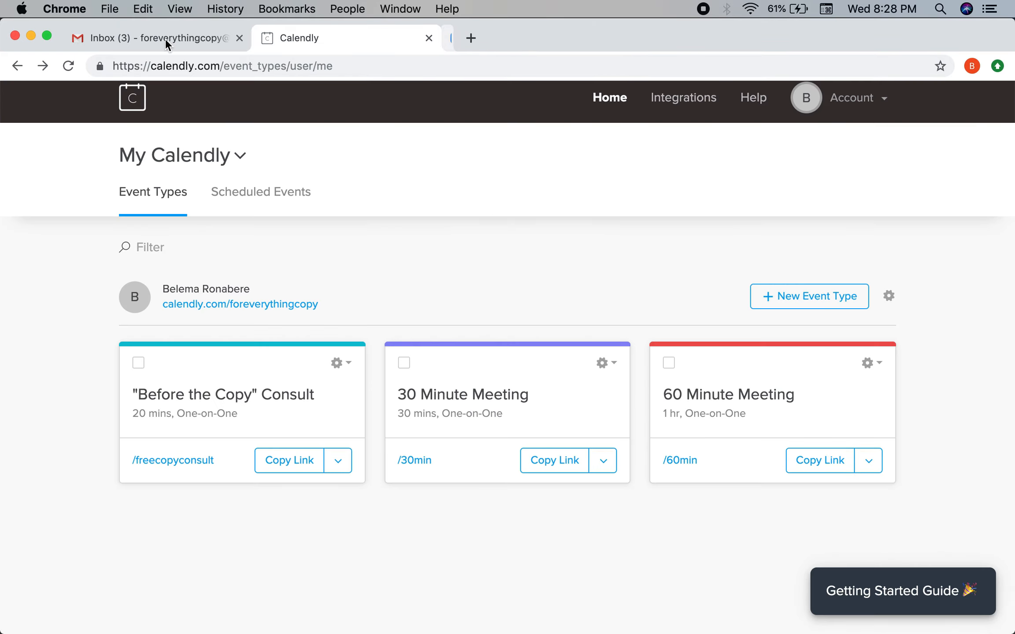
click(164, 38)
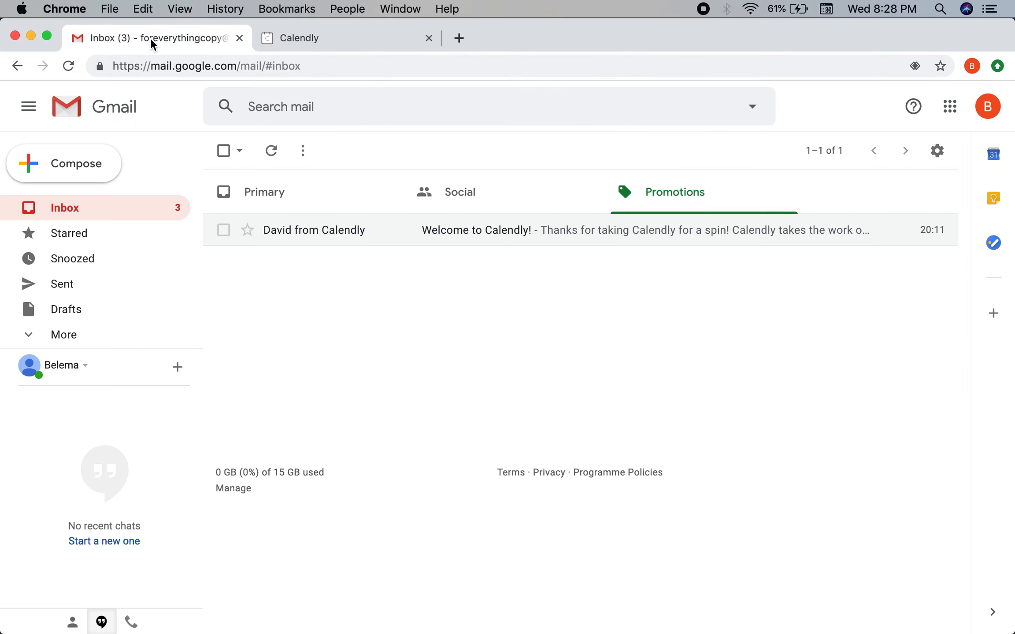
click(239, 192)
click(360, 231)
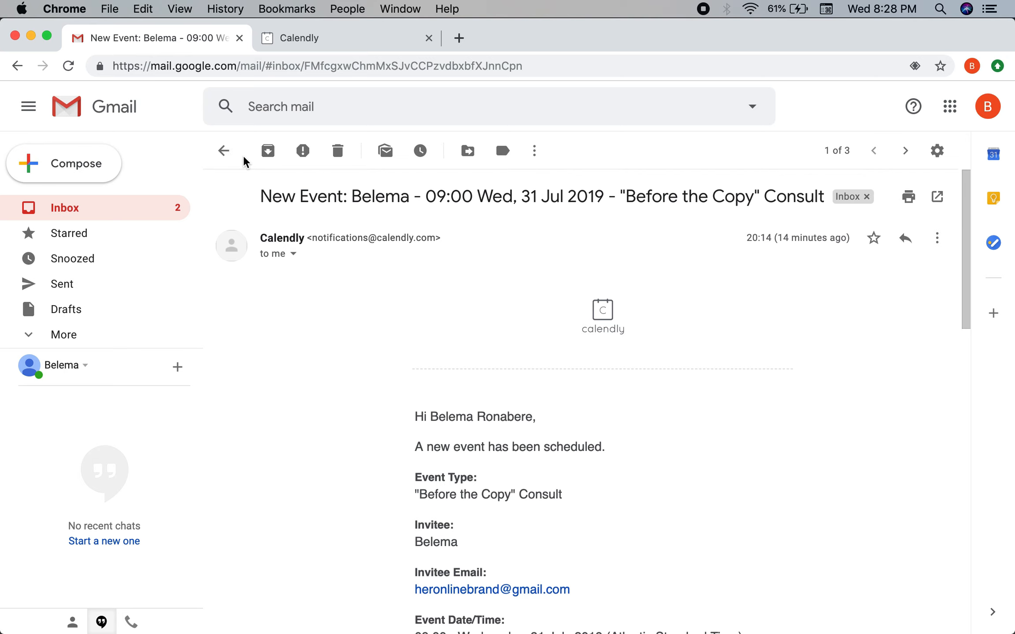
click(225, 151)
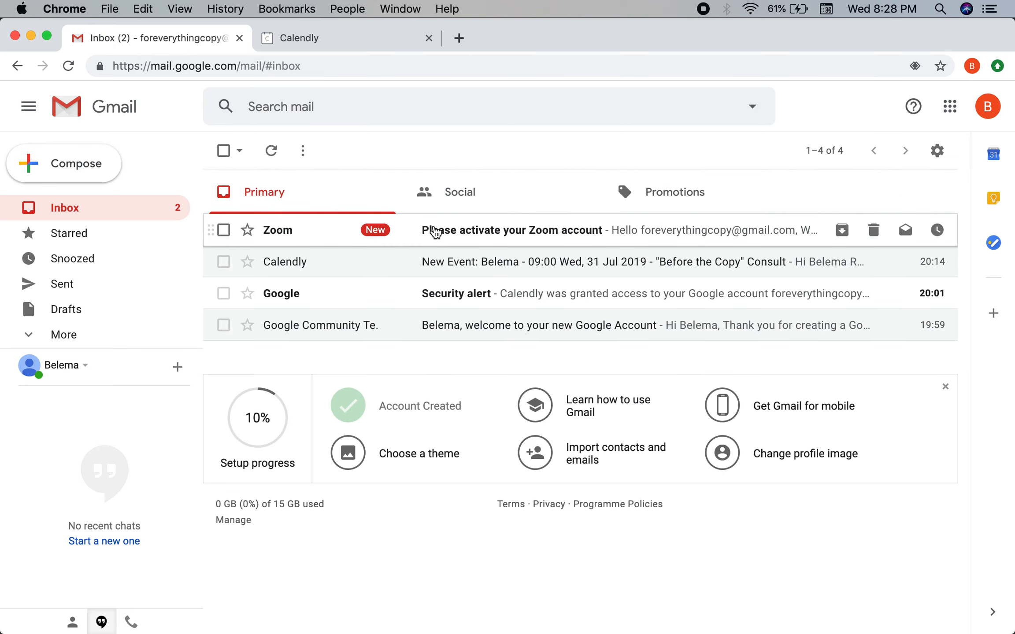
click(435, 230)
scroll(577, 436, down, 5)
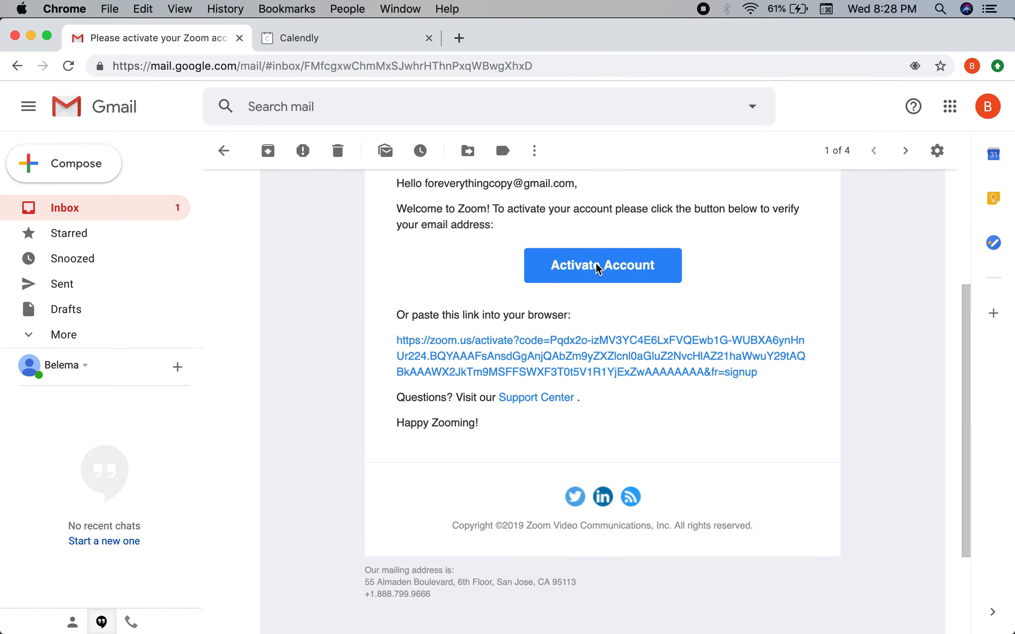
click(598, 268)
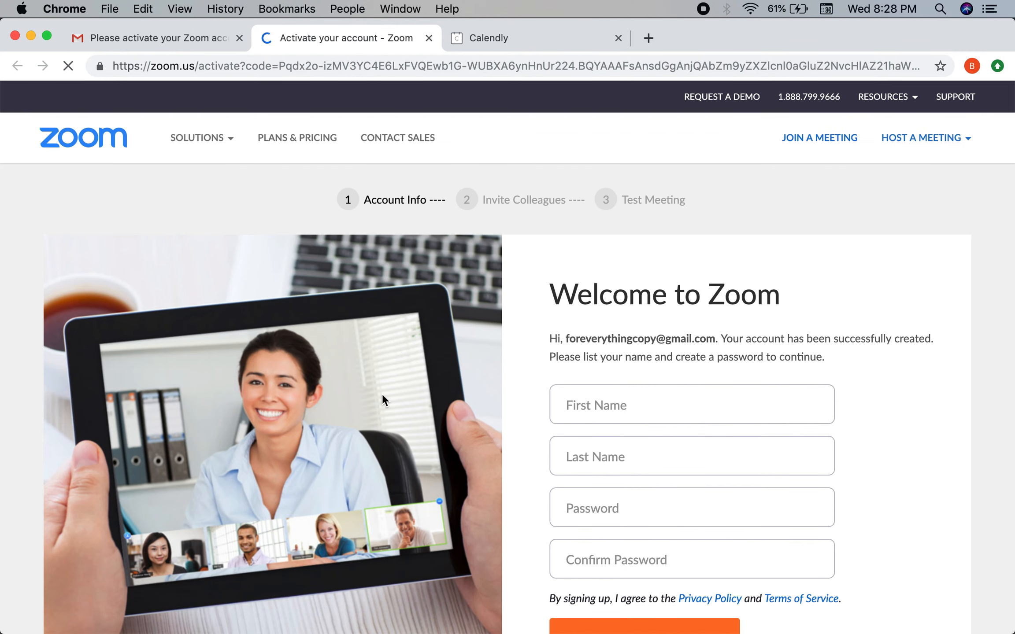
Step: Enter the account holder's first name and last name in the Zoom account form
scroll(384, 397, down, 3)
click(608, 285)
text(Belema)
click(601, 355)
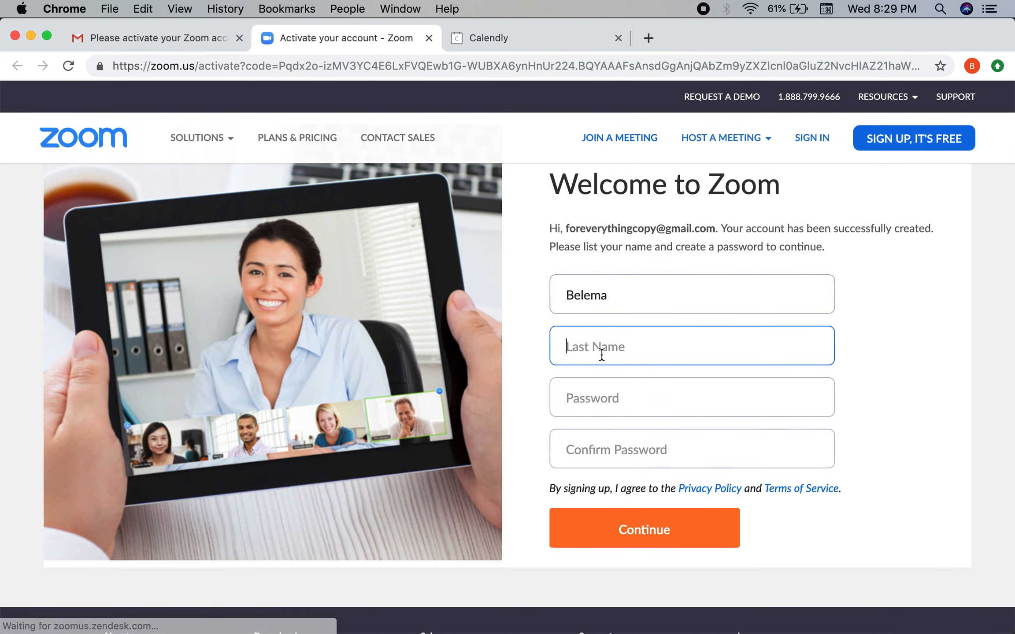
text(ROn)
key(BackSpace)
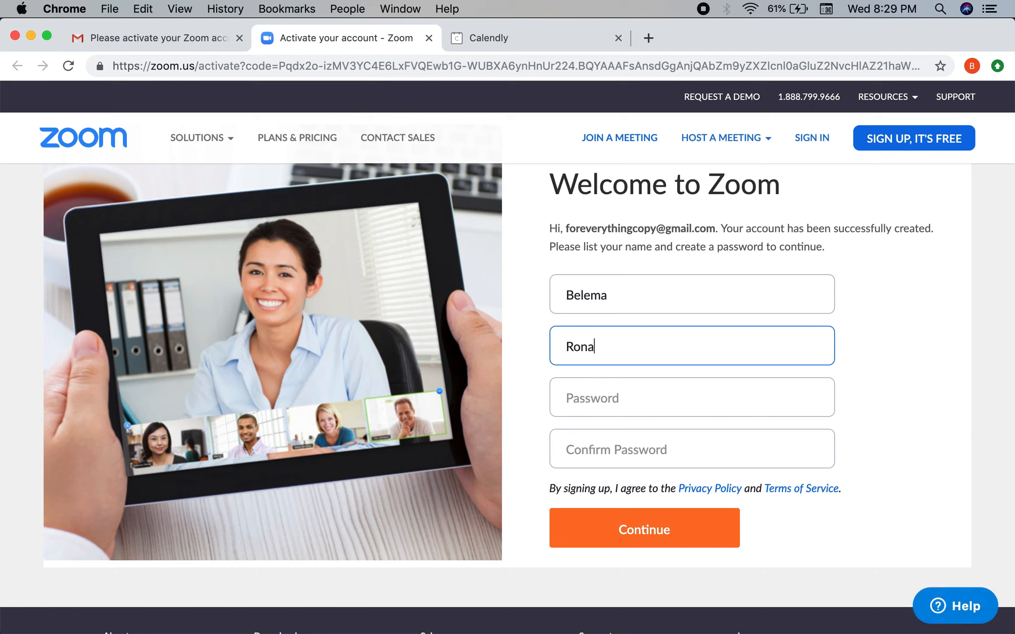
Step: Enter the account password, confirm it, and submit the form
click(592, 404)
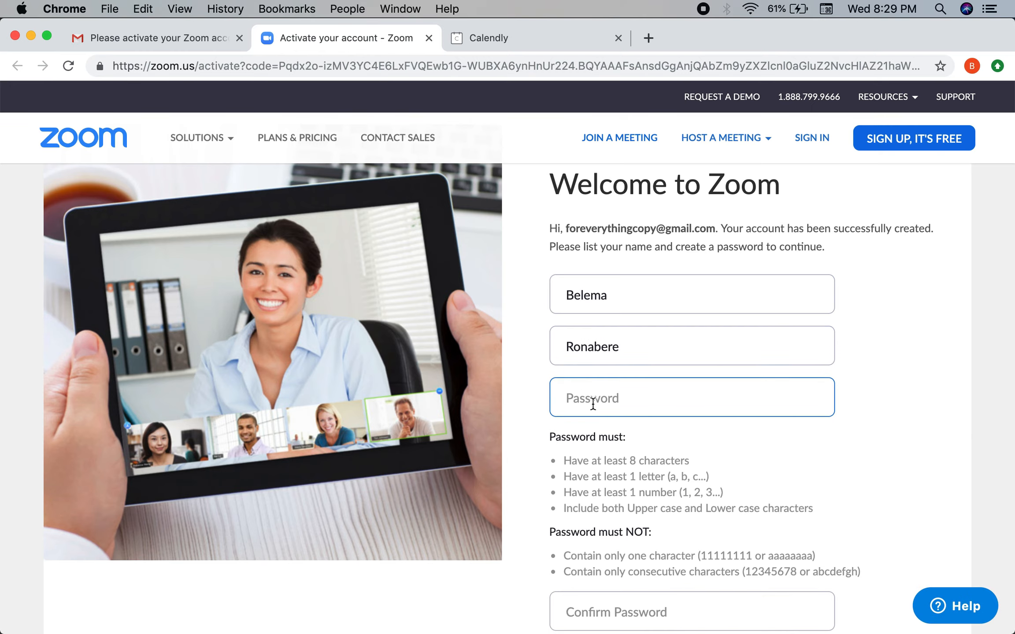
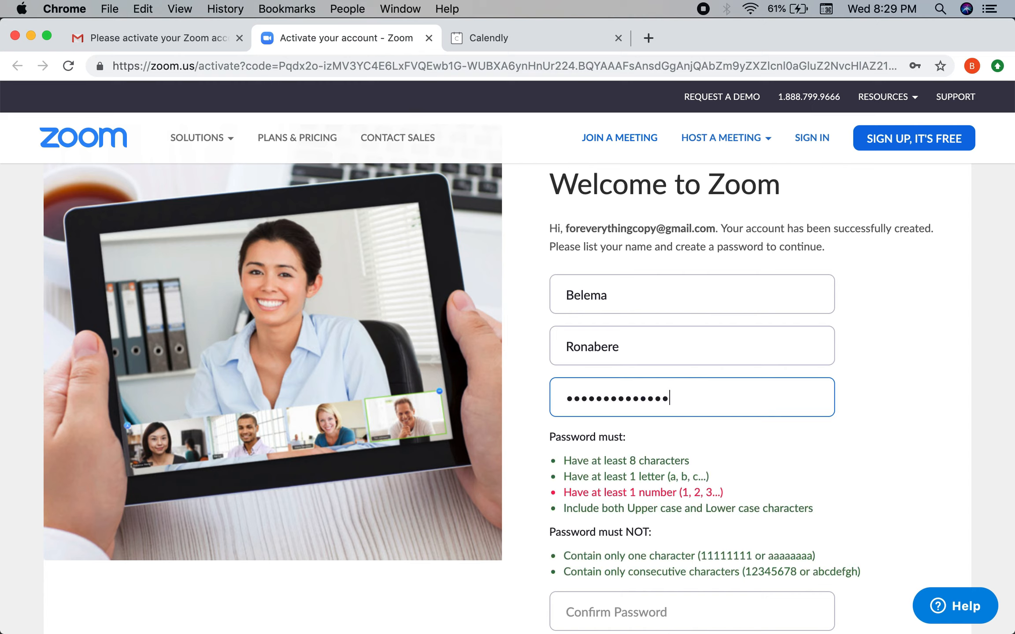
key(super+a)
scroll(693, 475, down, 3)
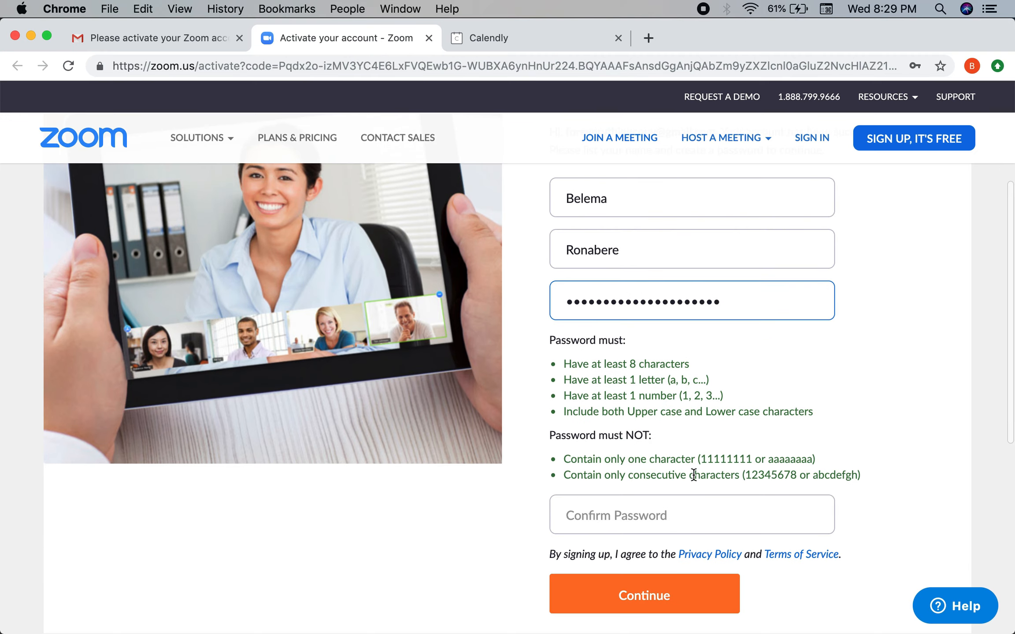
click(655, 517)
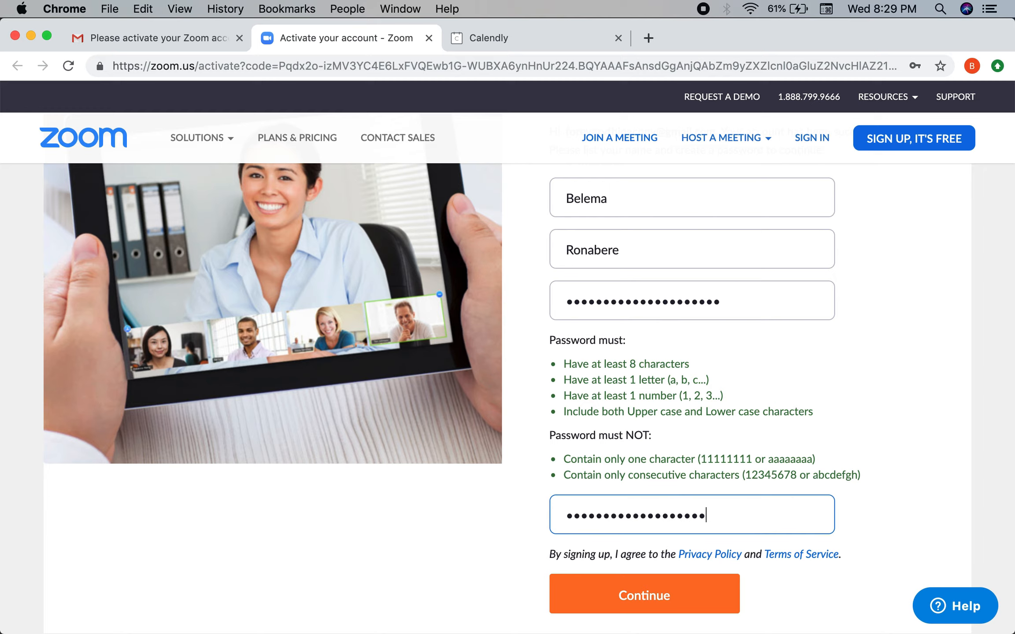
click(899, 550)
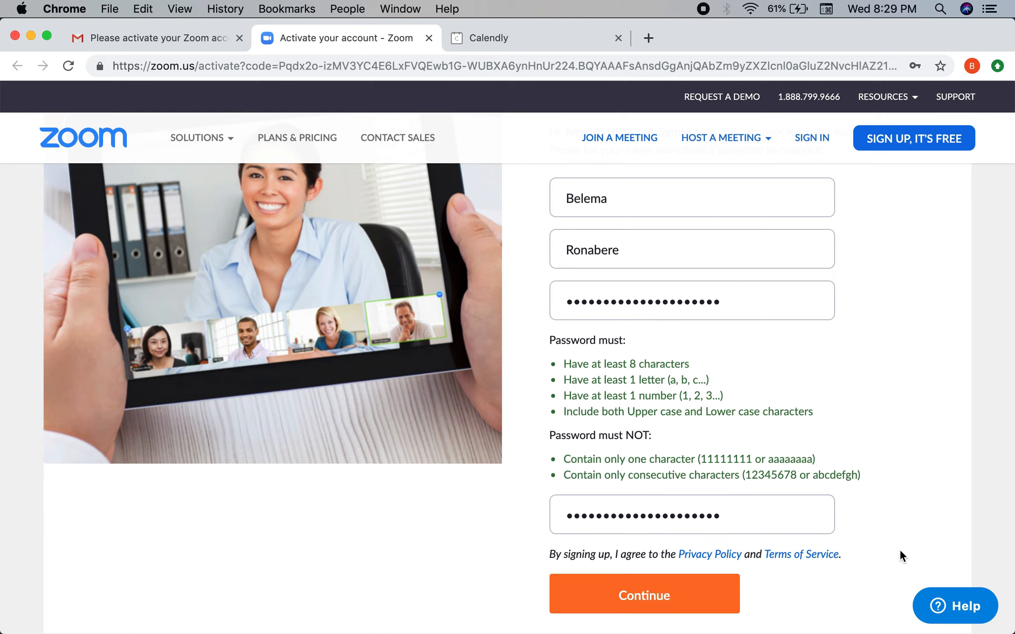
scroll(869, 466, up, 1)
scroll(868, 464, up, 2)
scroll(867, 464, down, 9)
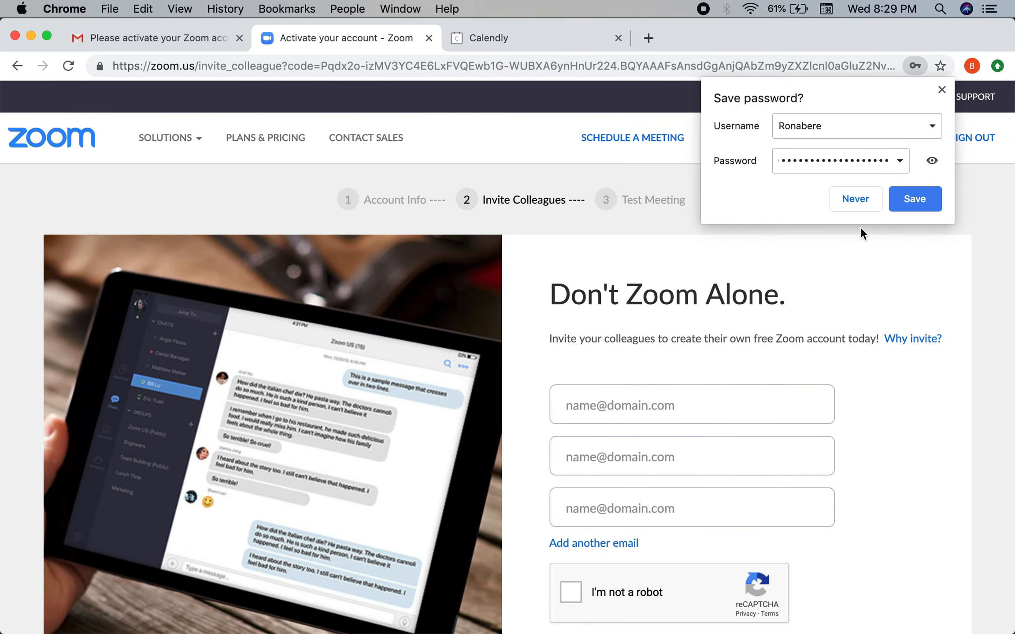
Step: Save the Zoom password in Chrome under the Gmail username and turn on sync
click(874, 132)
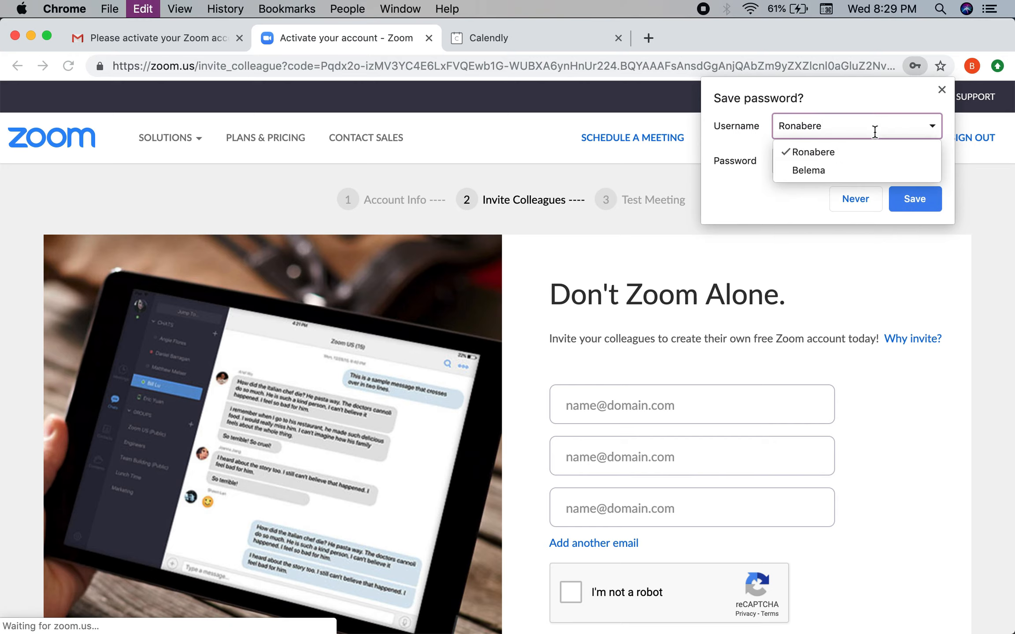
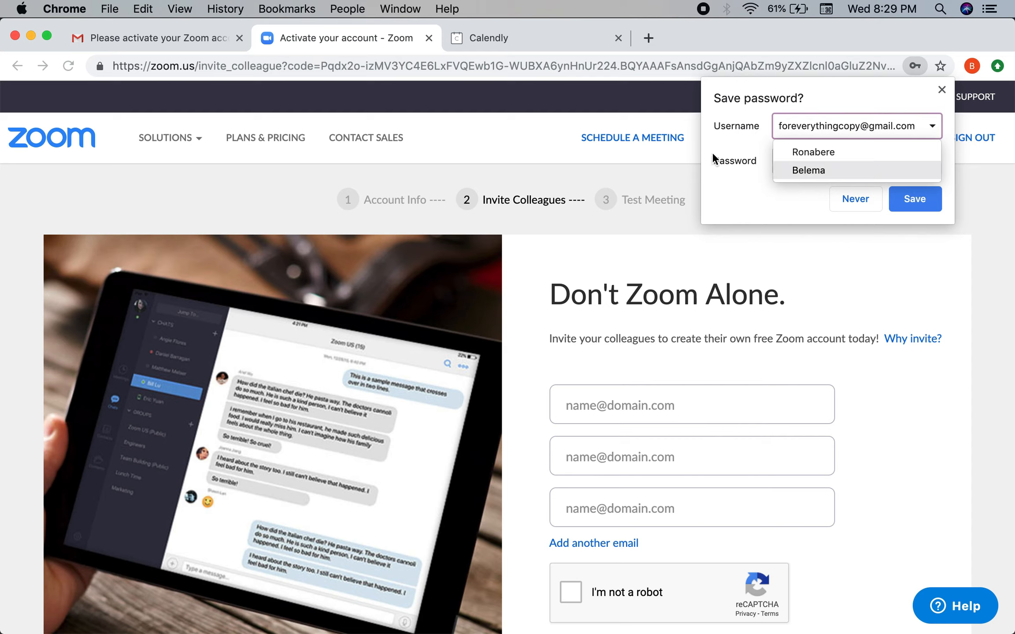
click(914, 200)
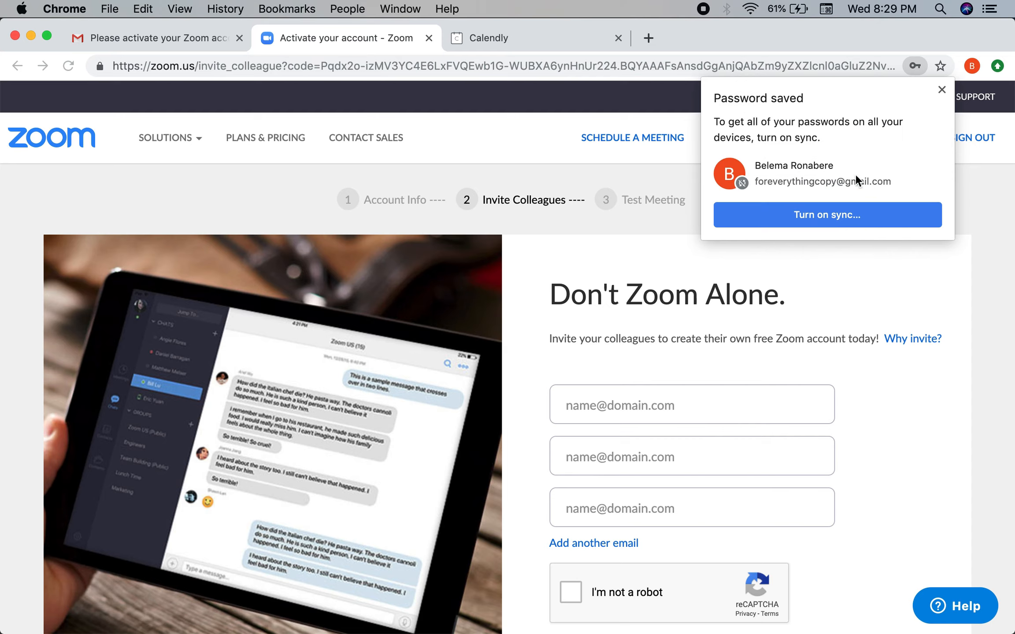
click(855, 211)
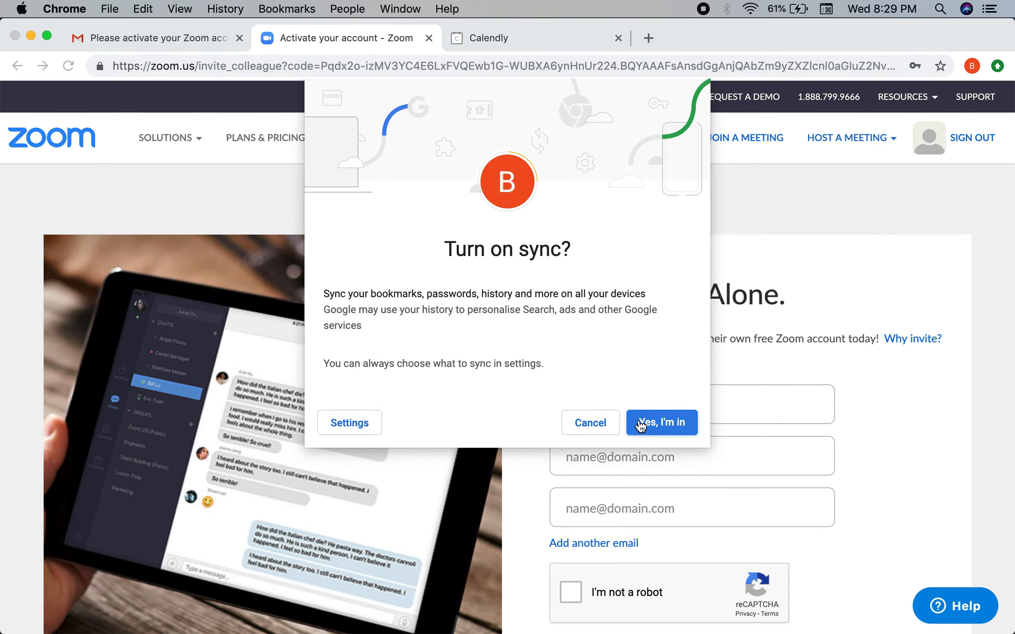
click(641, 426)
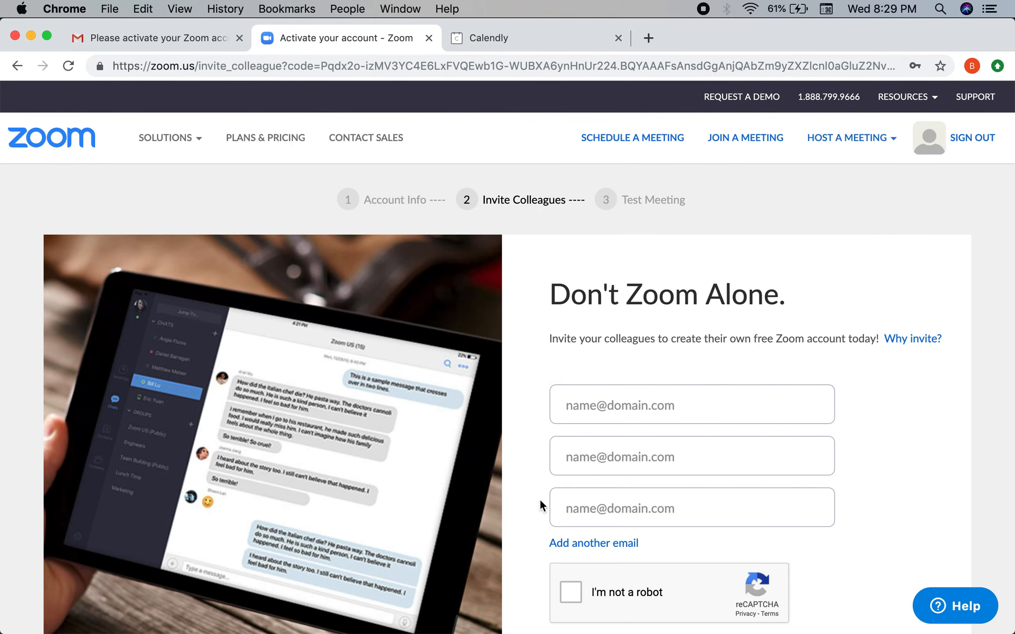
Step: Solve the traffic-light reCAPTCHA and skip inviting colleagues to reach the Test Meeting step
scroll(424, 458, down, 5)
scroll(405, 412, up, 3)
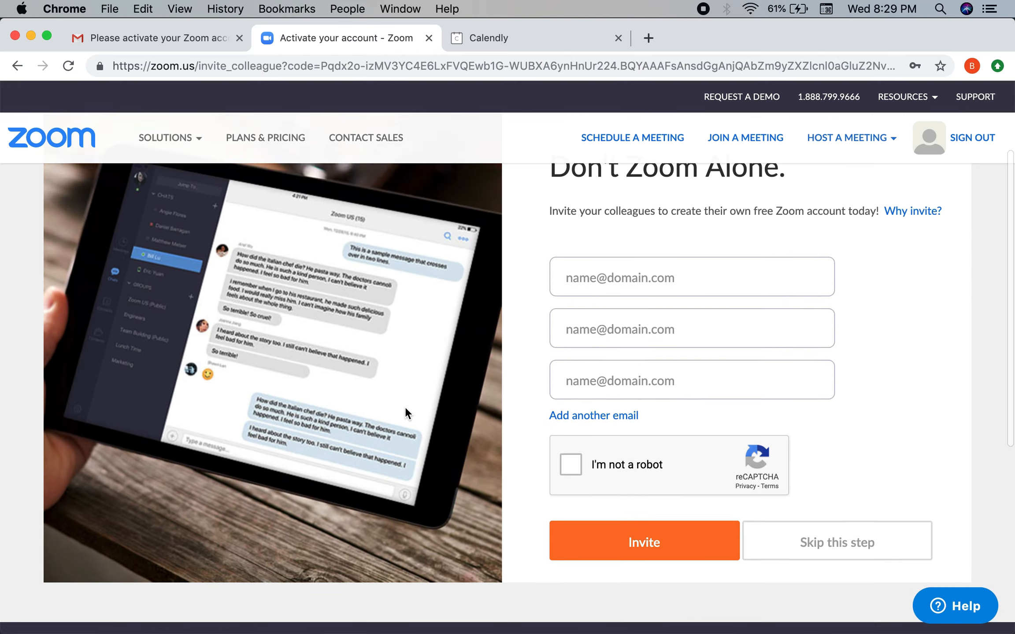
scroll(405, 411, down, 1)
click(572, 434)
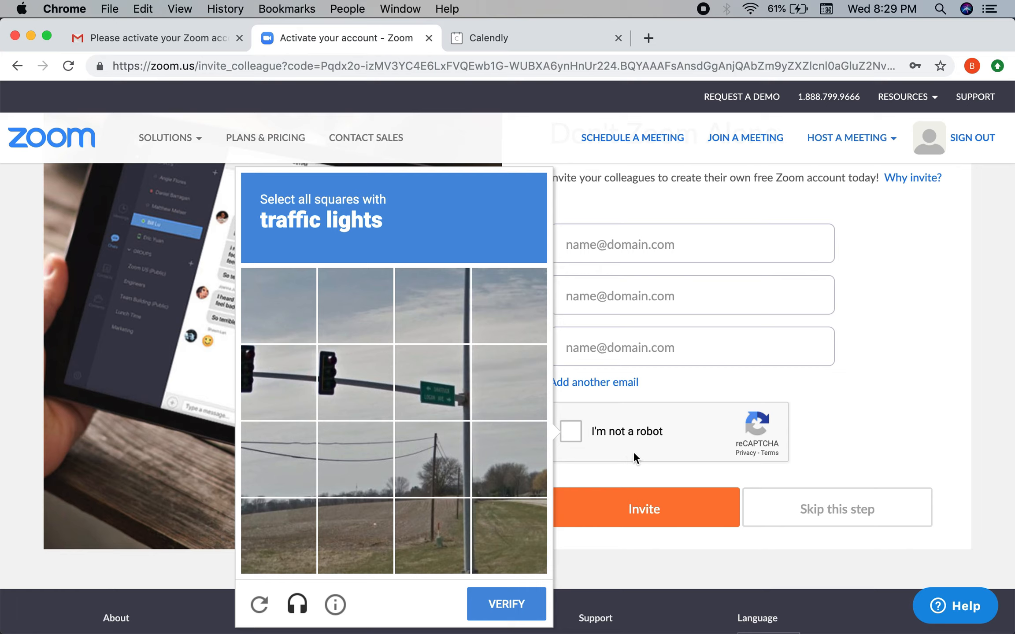
click(238, 394)
click(276, 374)
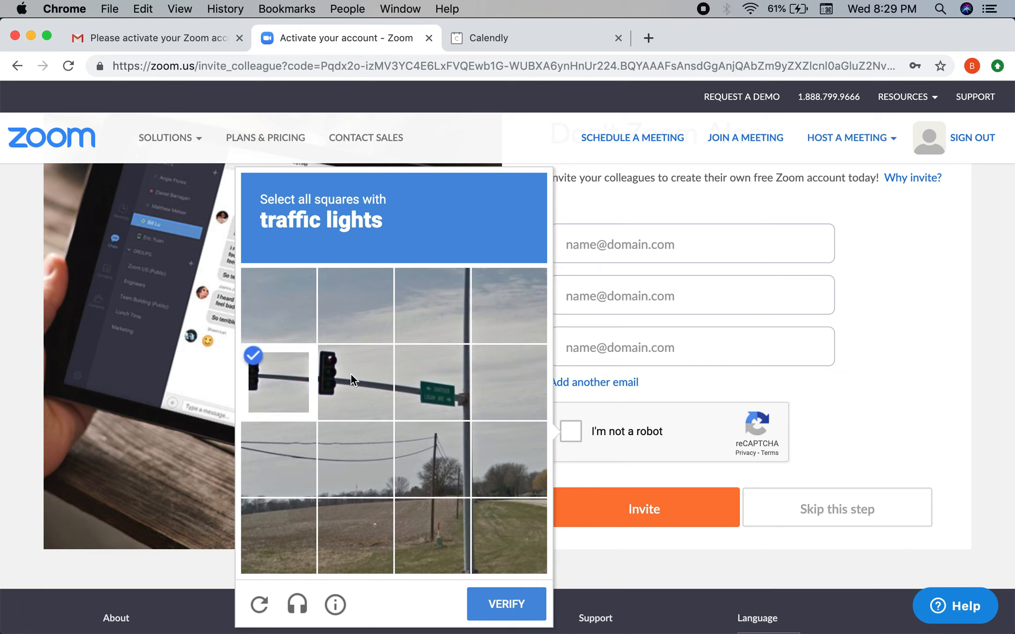
click(350, 374)
click(439, 384)
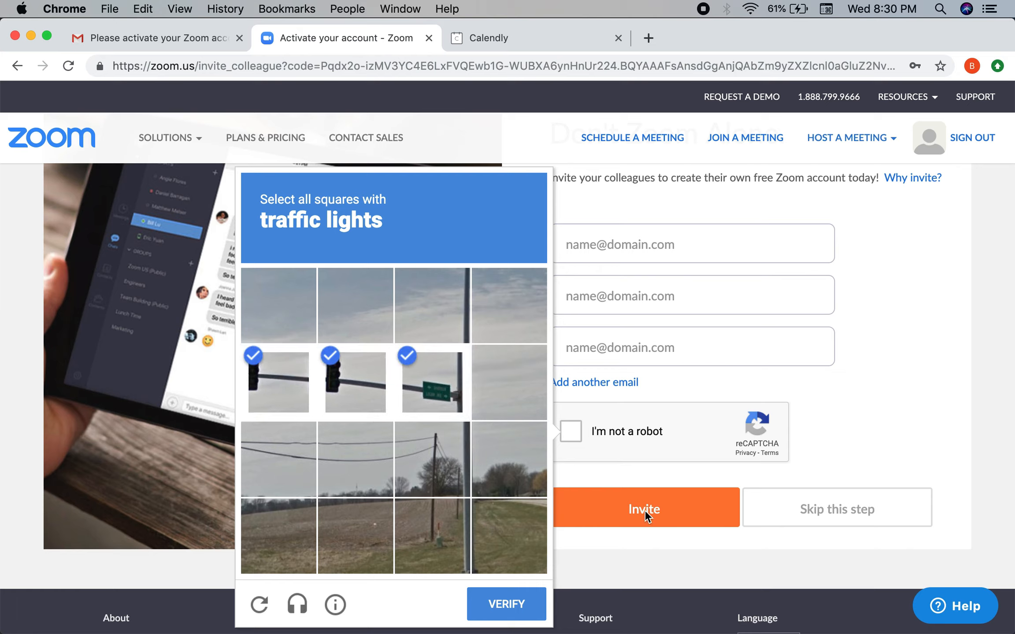
click(532, 598)
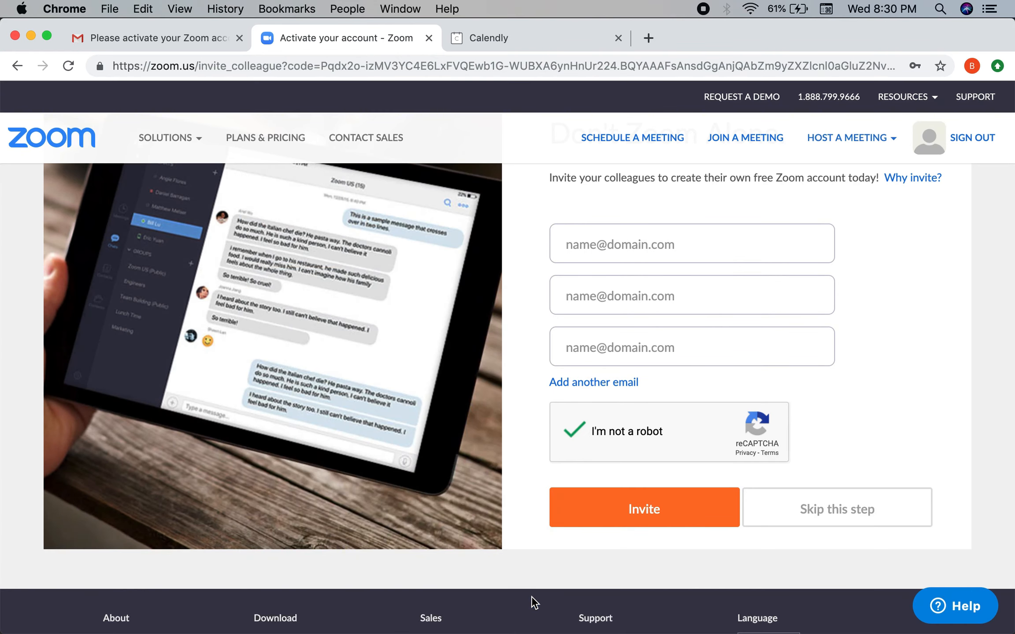
click(831, 516)
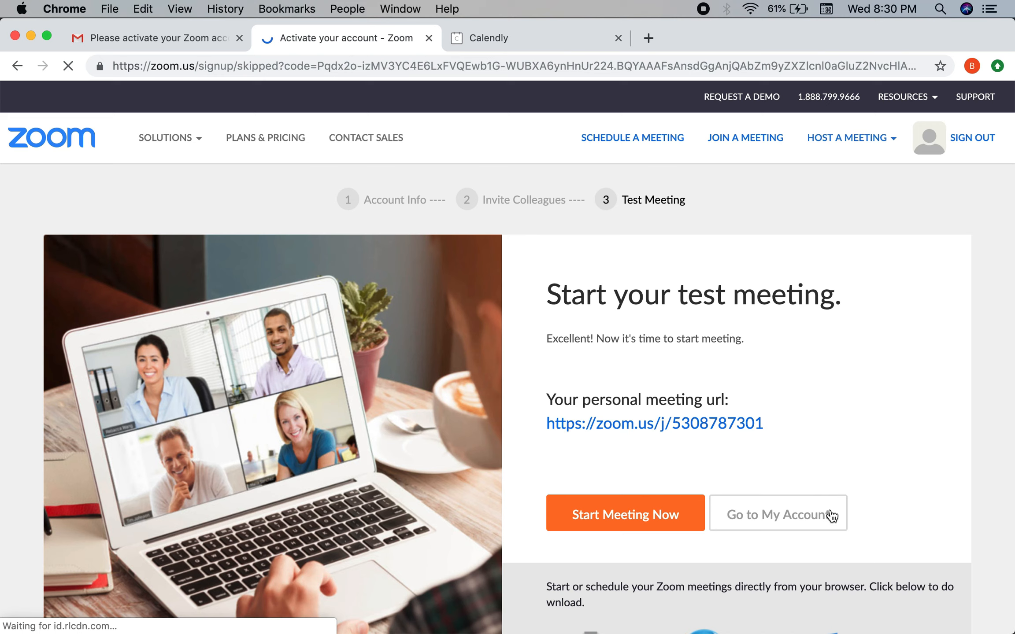
Step: Select the personal meeting URL, go to My Account, and dismiss the Pro upgrade popup
scroll(735, 331, down, 3)
click(550, 333)
drag(536, 326, 763, 328)
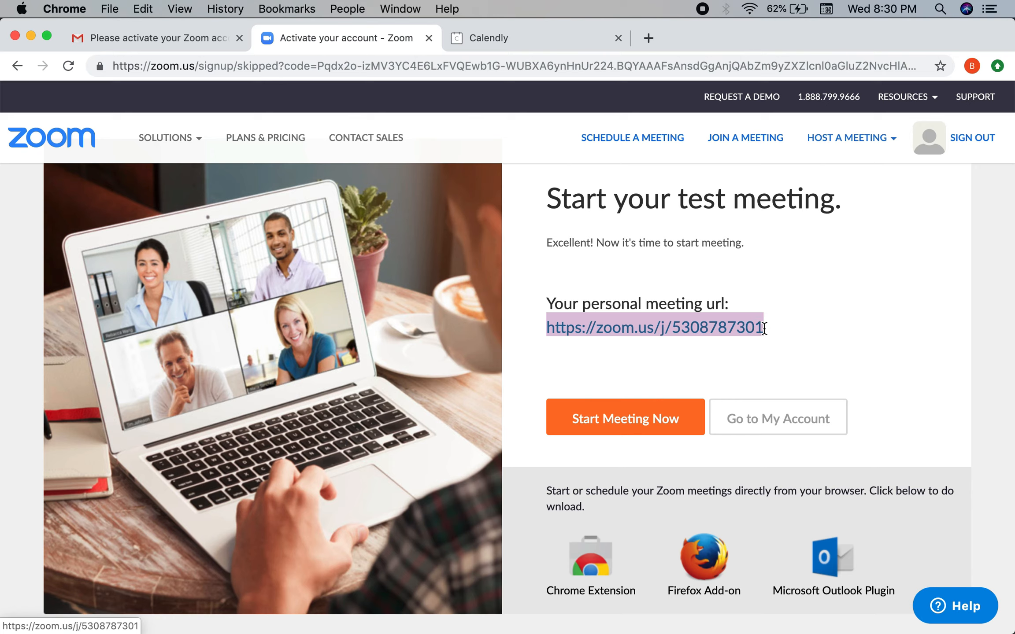
click(800, 428)
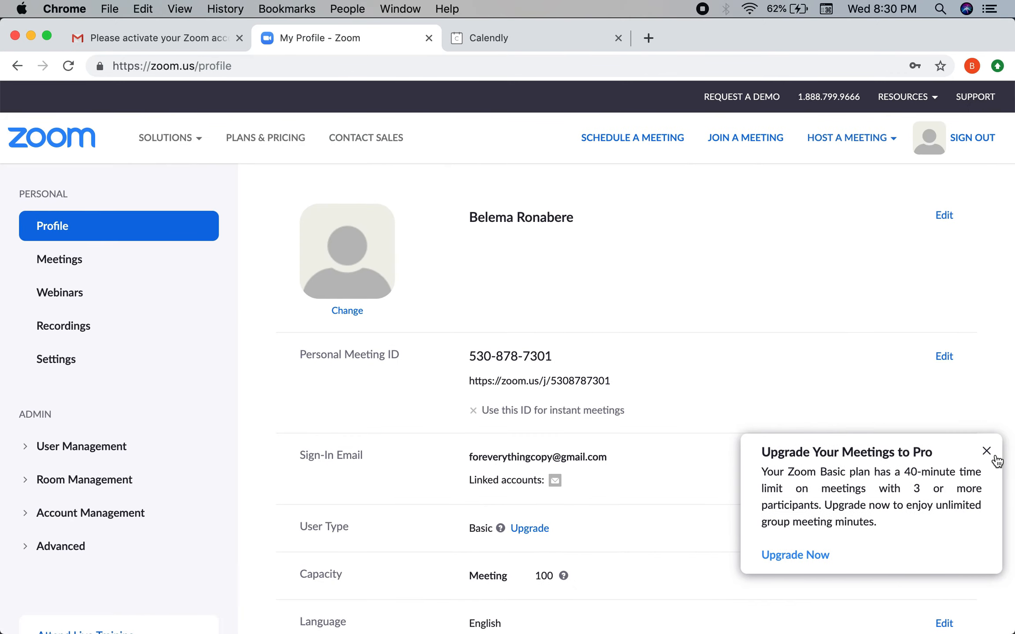
click(986, 450)
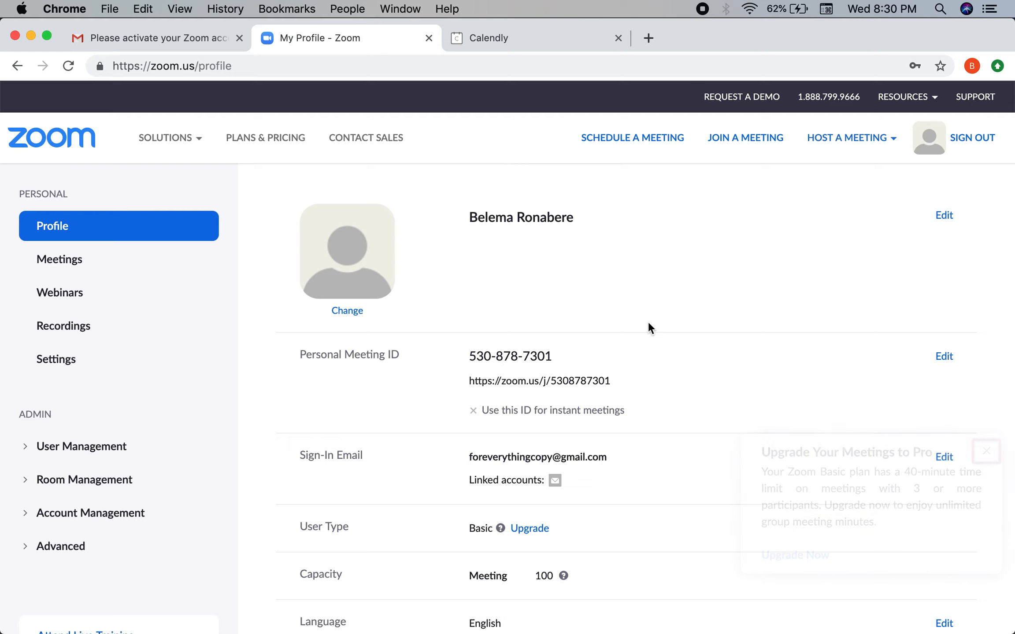
click(362, 311)
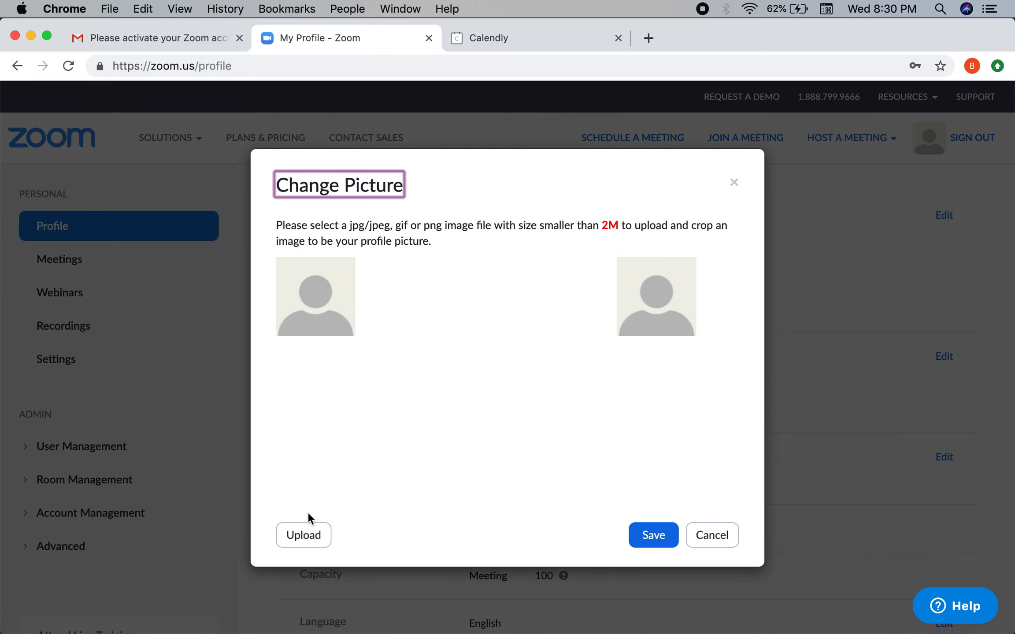
Step: Upload Pic.jpg from the Desktop photos folder, crop it to the whole image, and save it
click(300, 534)
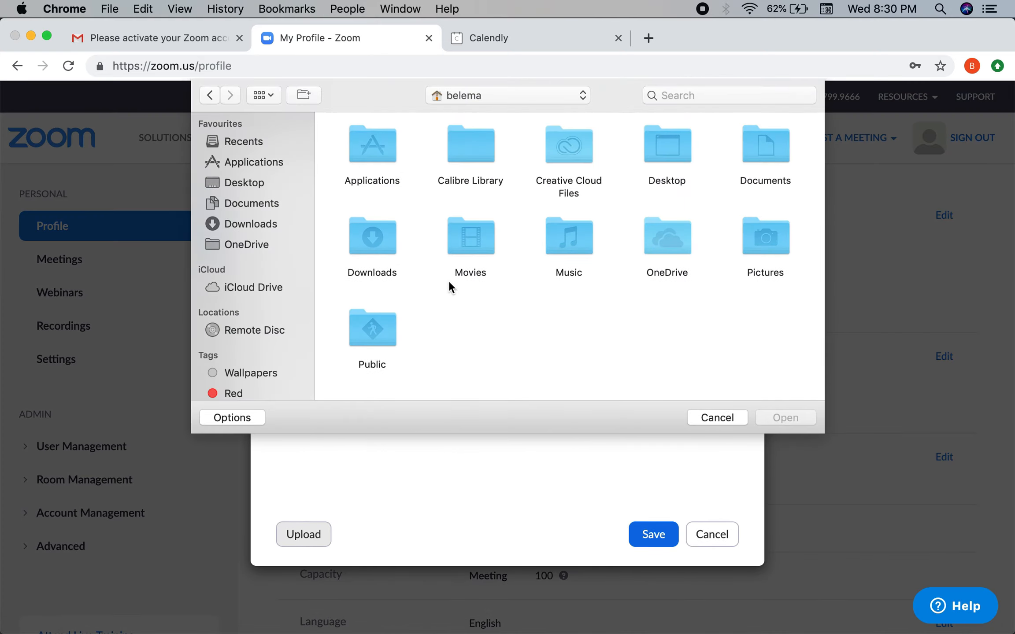
click(271, 184)
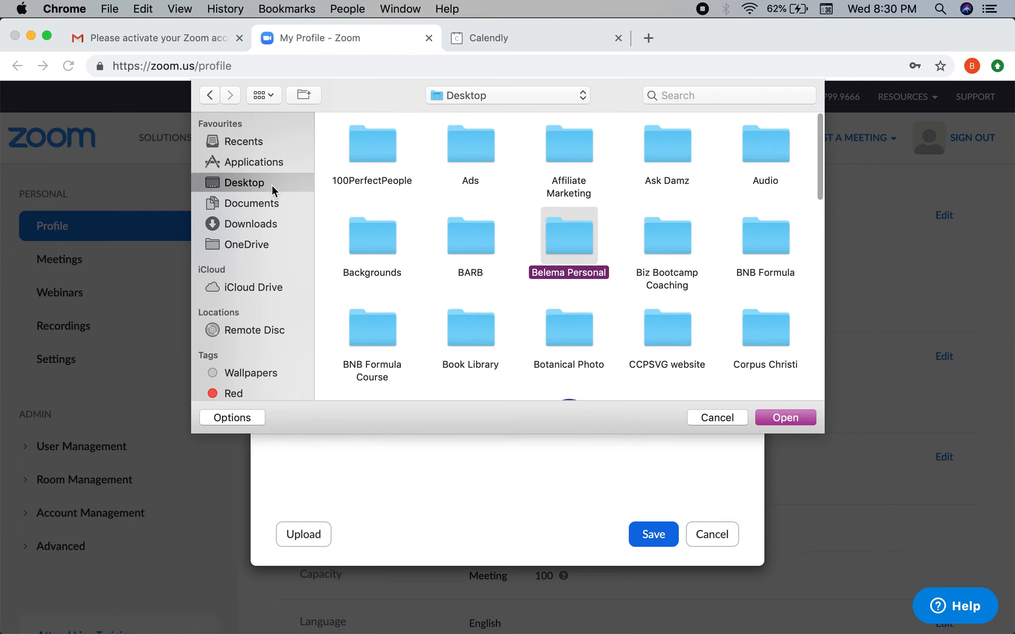
double_click(550, 227)
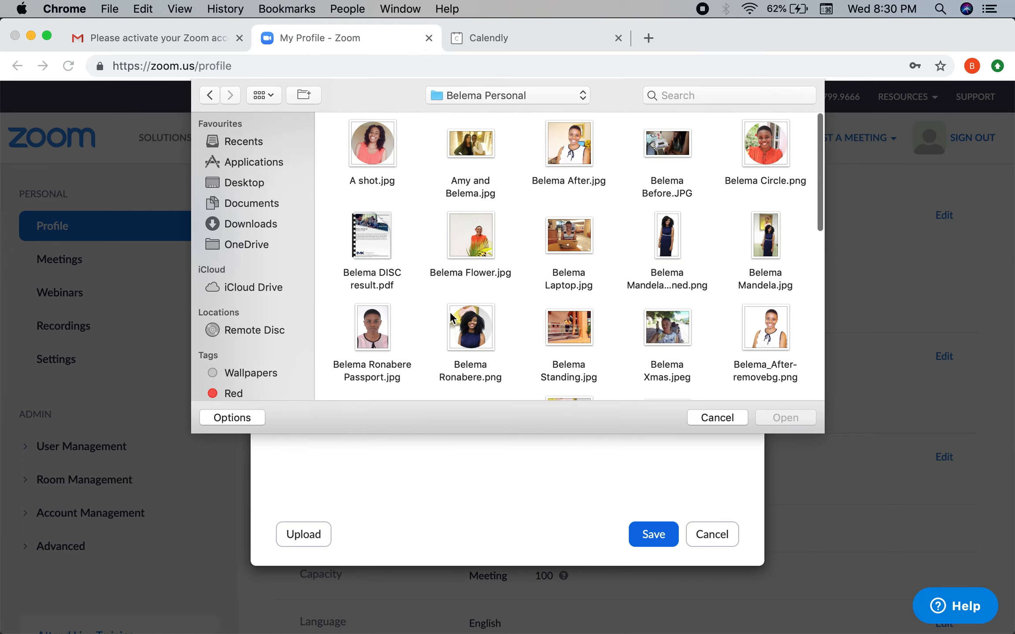
scroll(450, 312, down, 15)
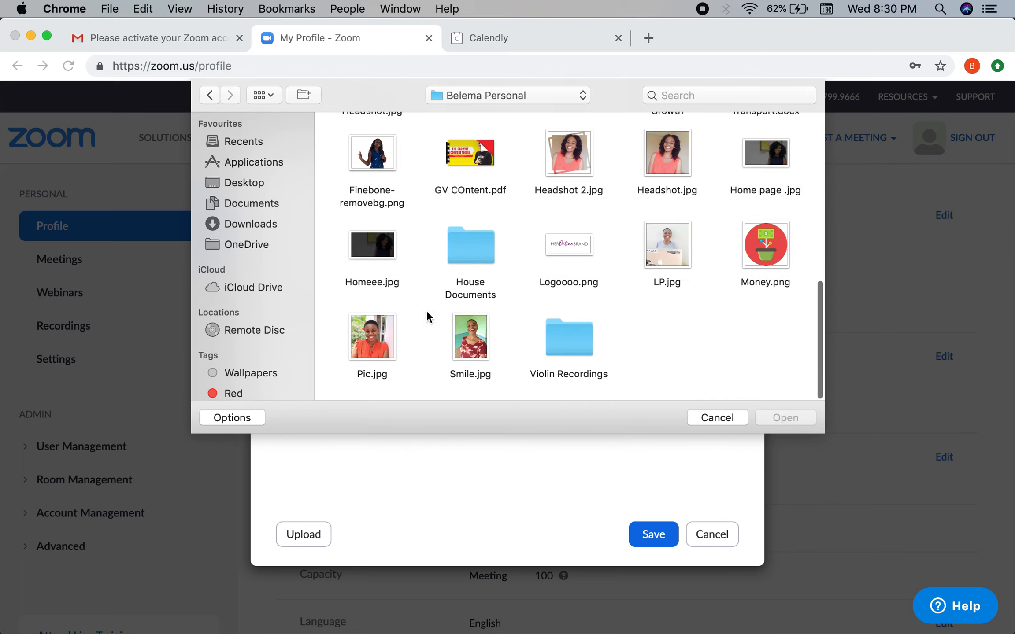
double_click(393, 332)
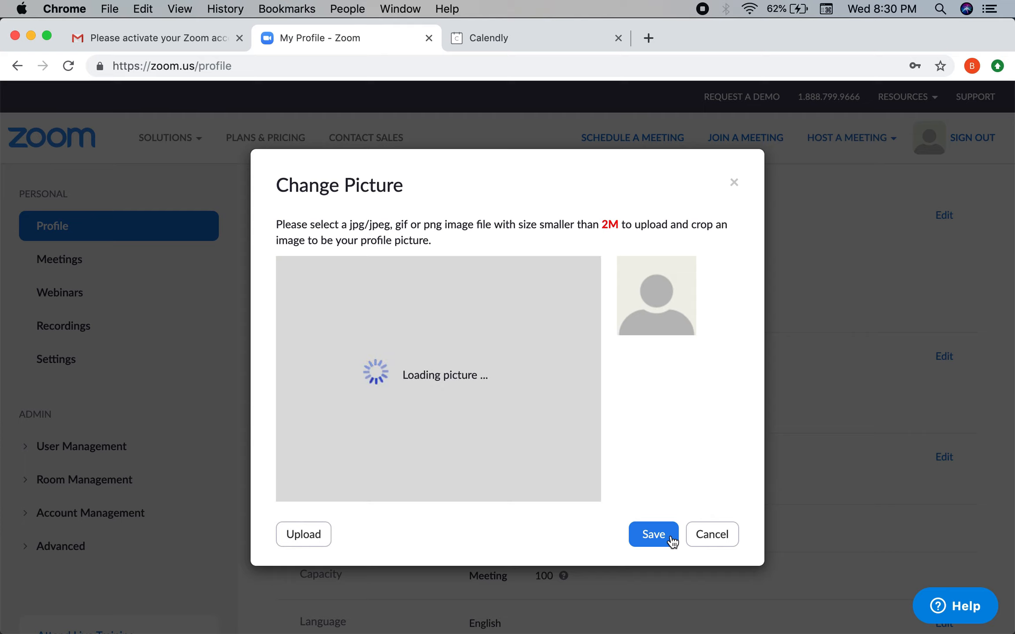
drag(334, 315, 261, 266)
drag(454, 434, 520, 505)
click(658, 541)
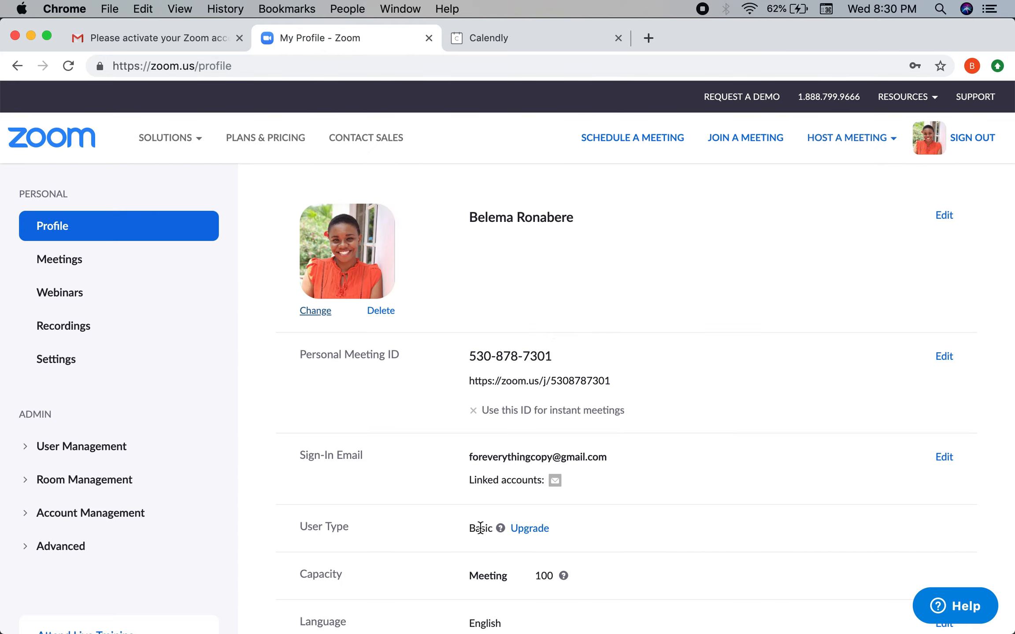
Step: Review the updated Zoom profile page and switch to the Calendly tab
scroll(480, 527, down, 7)
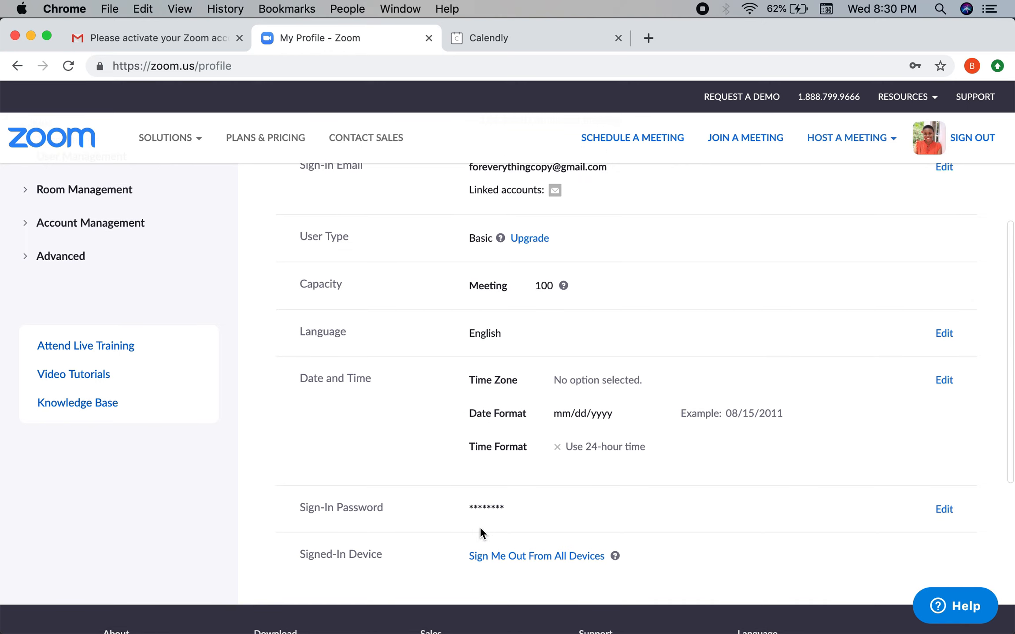
scroll(480, 528, up, 4)
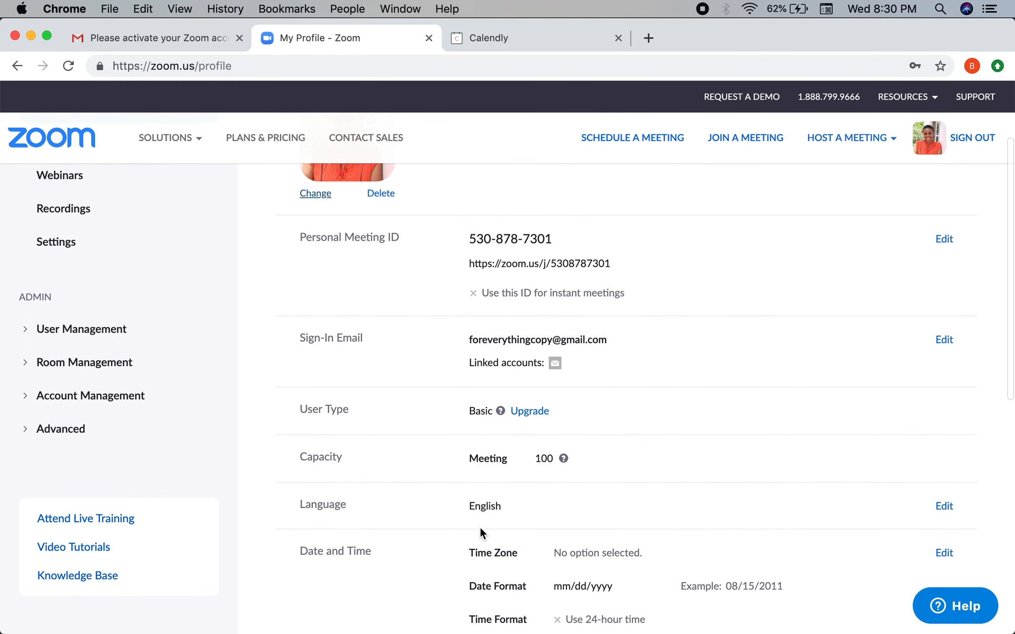
scroll(480, 526, up, 3)
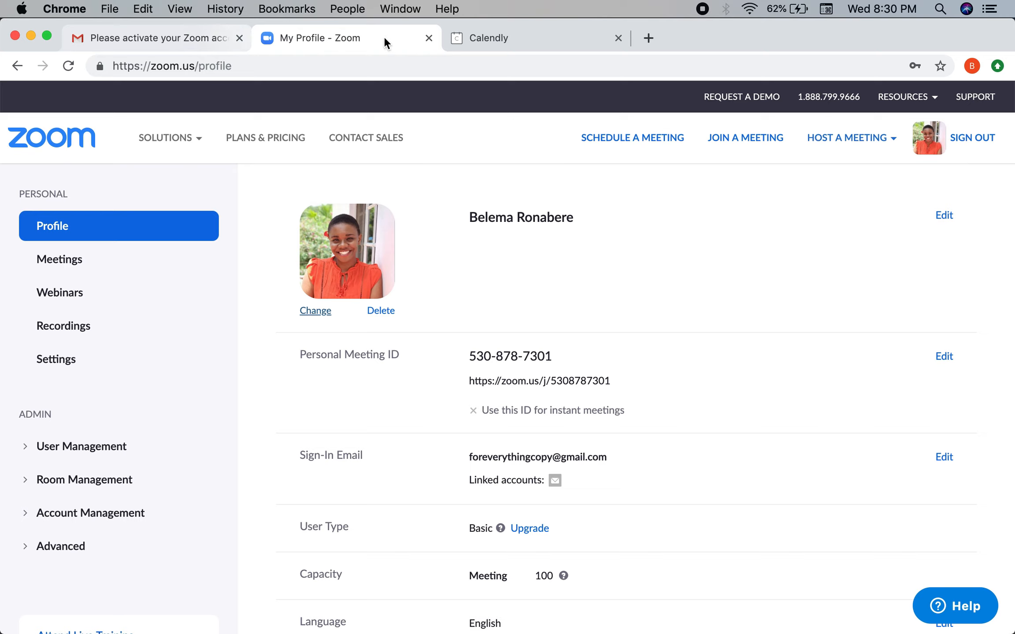
click(511, 38)
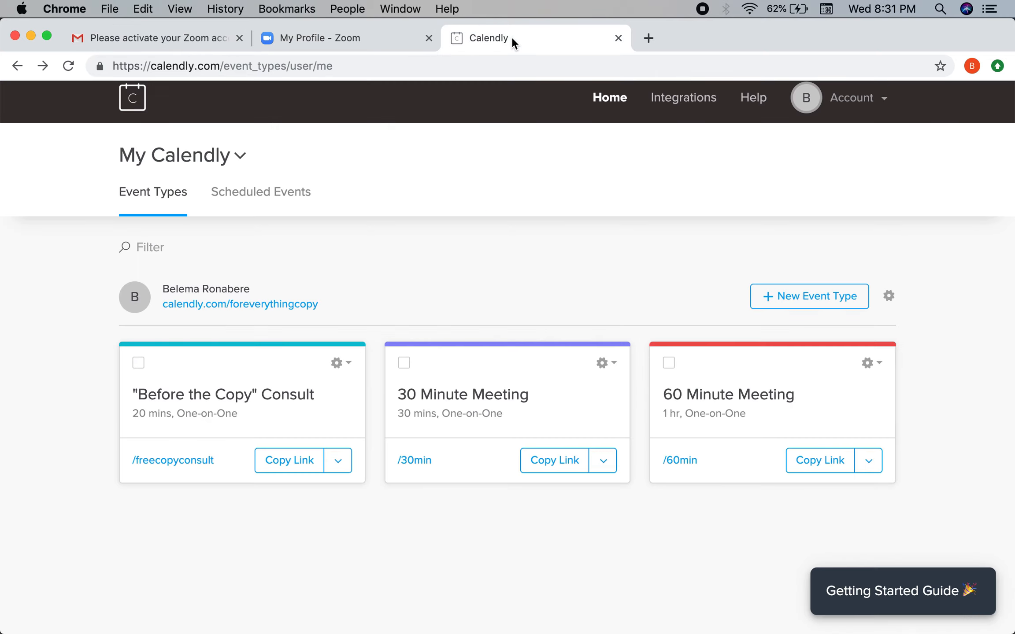
Step: Find the Zoom integration on Calendly's integrations page and make a first connection attempt
click(408, 362)
click(404, 362)
click(697, 118)
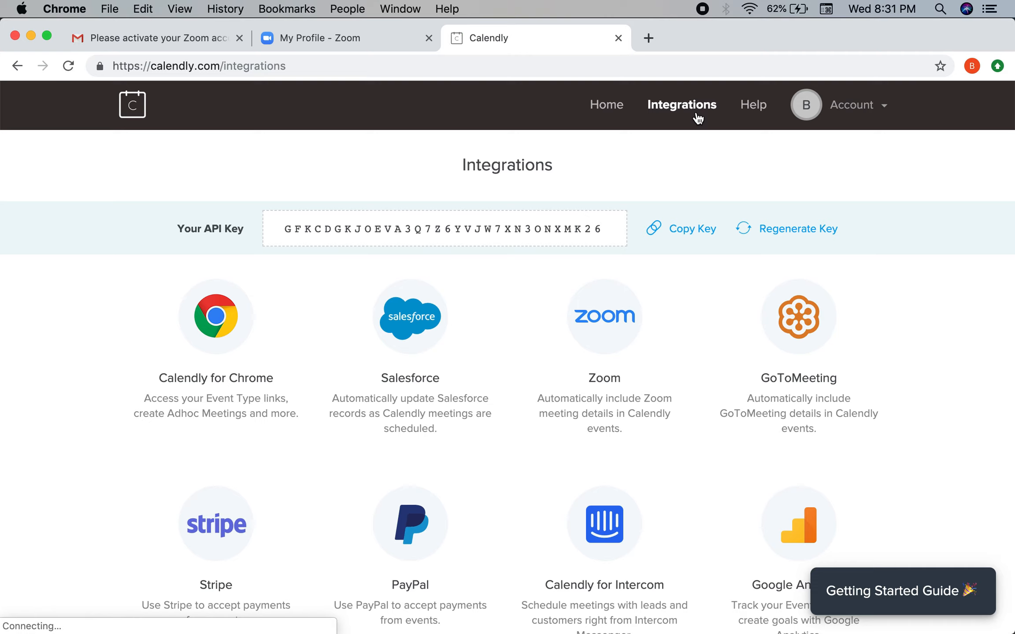
click(632, 369)
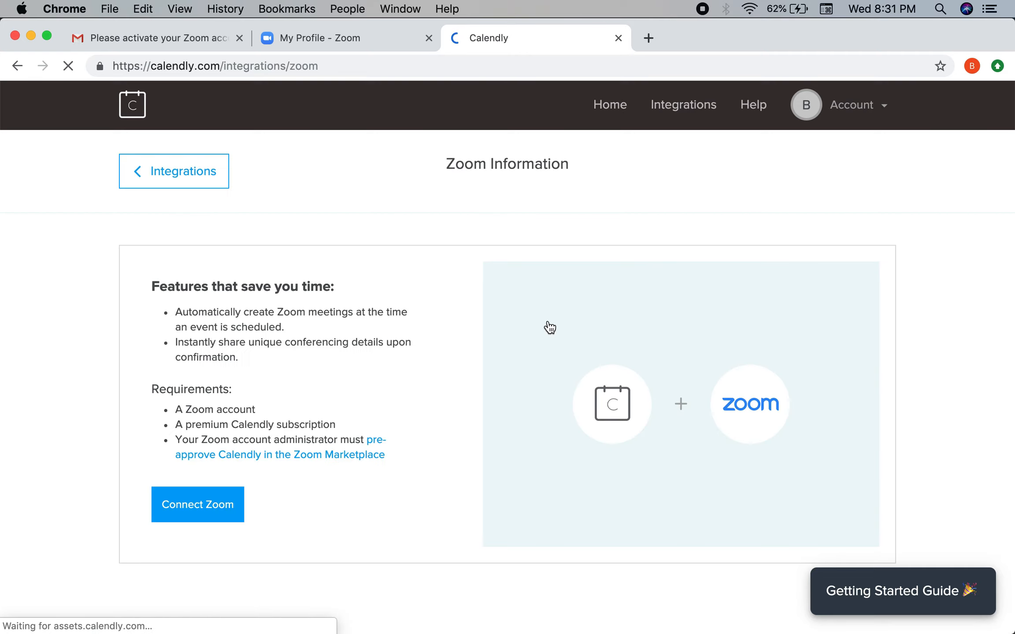
click(204, 503)
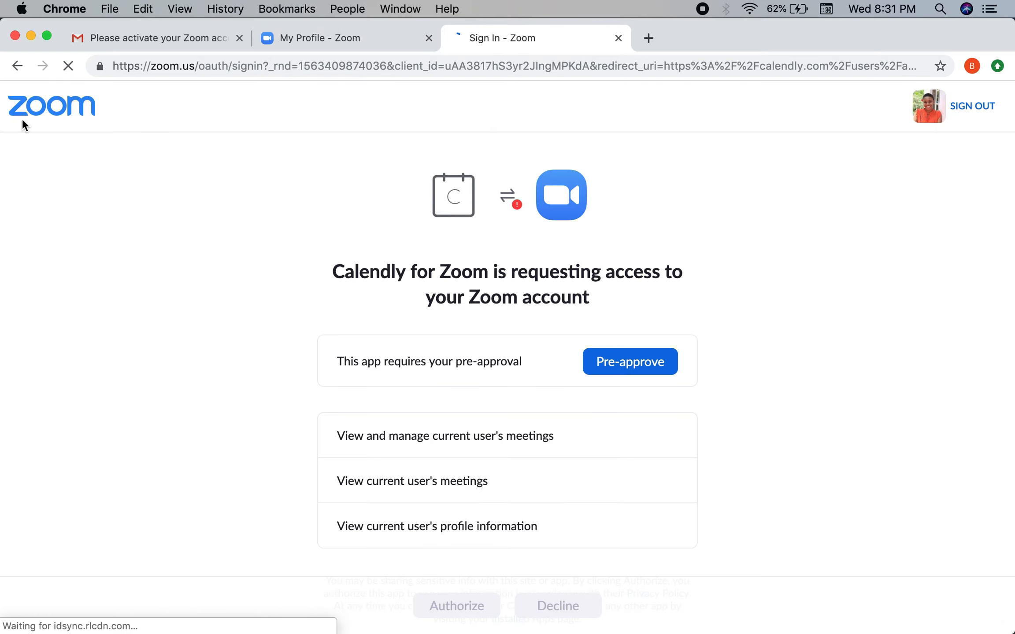
click(18, 74)
click(17, 75)
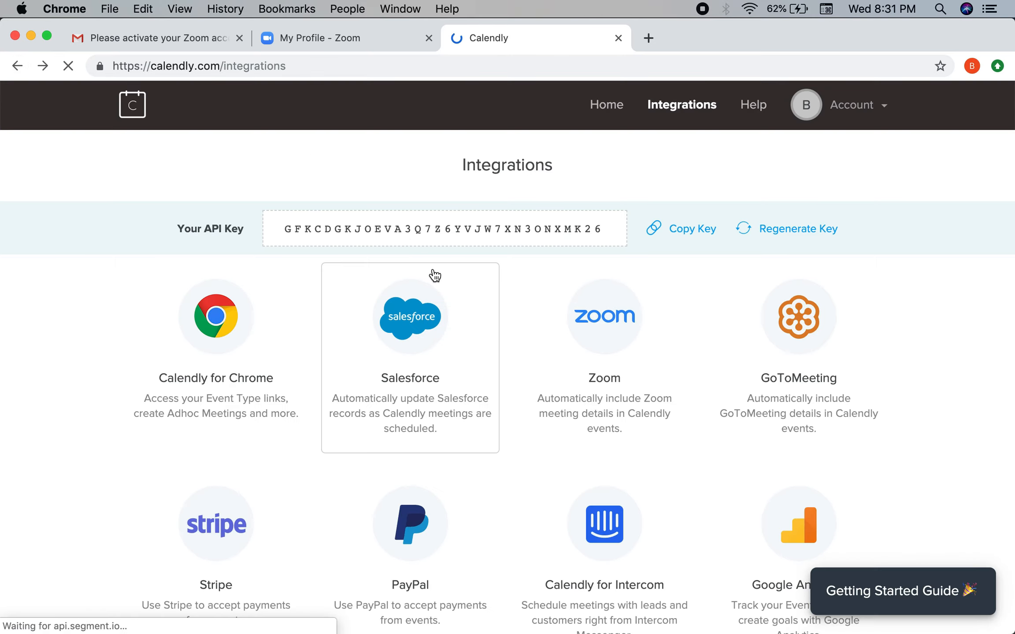
Step: Reopen the Zoom integration, connect it, pre-approve Calendly, and authorize its Zoom access
click(594, 367)
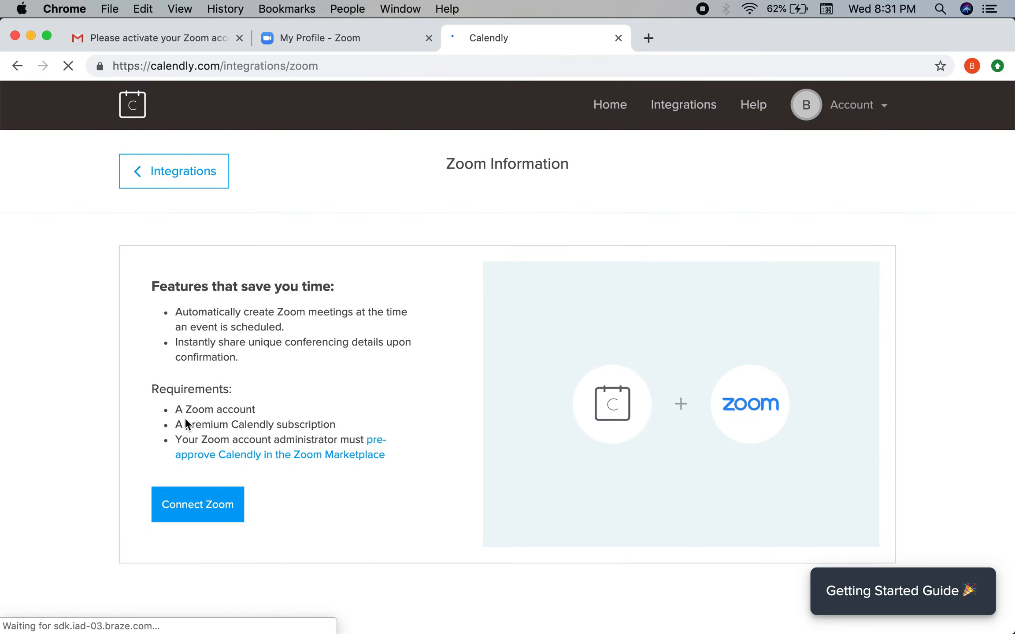
drag(176, 423, 349, 421)
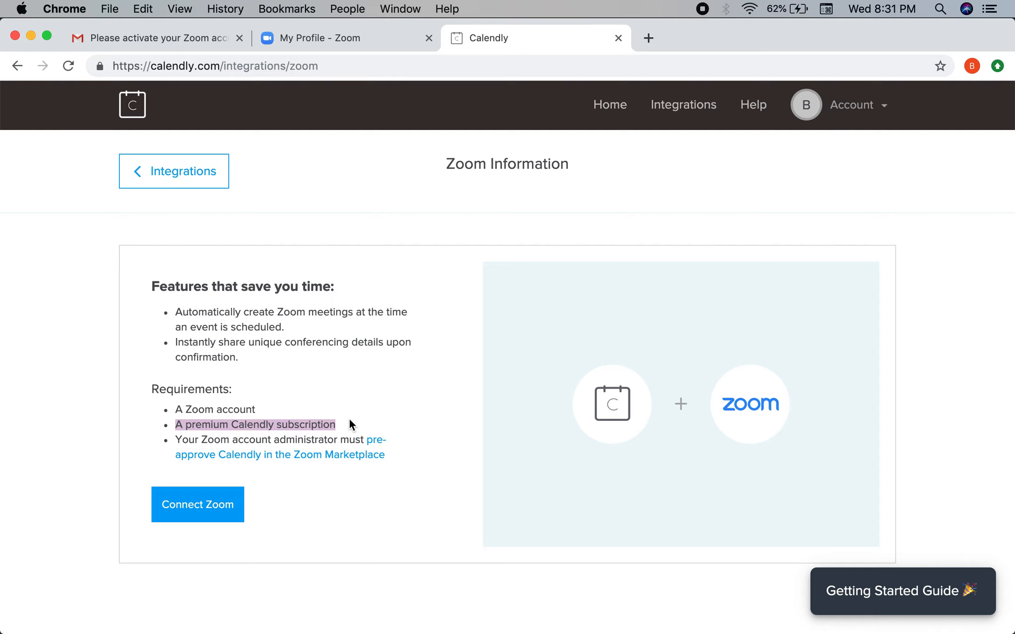
click(203, 512)
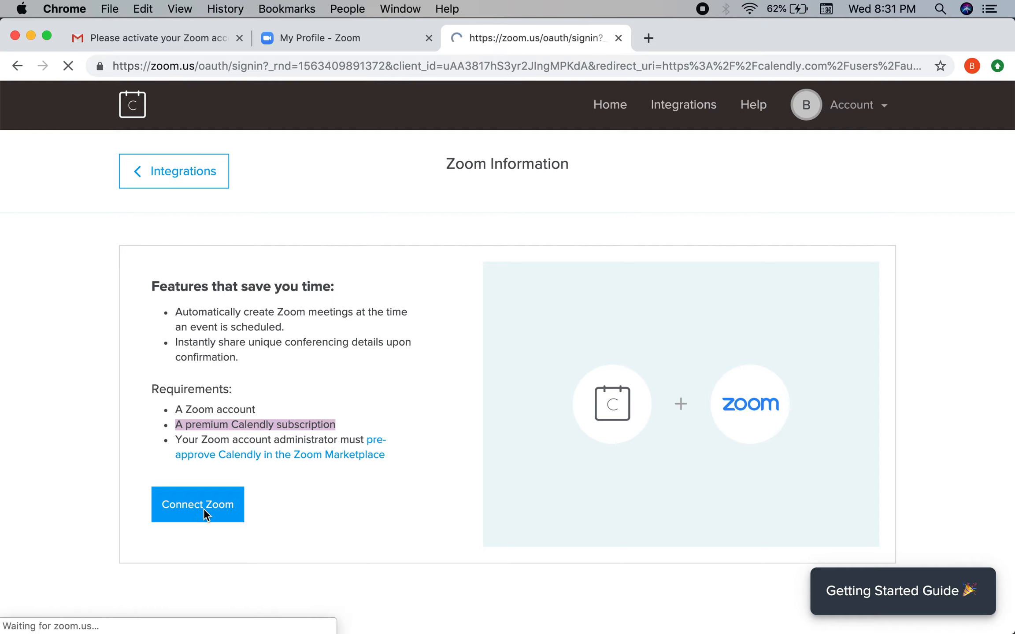
click(617, 360)
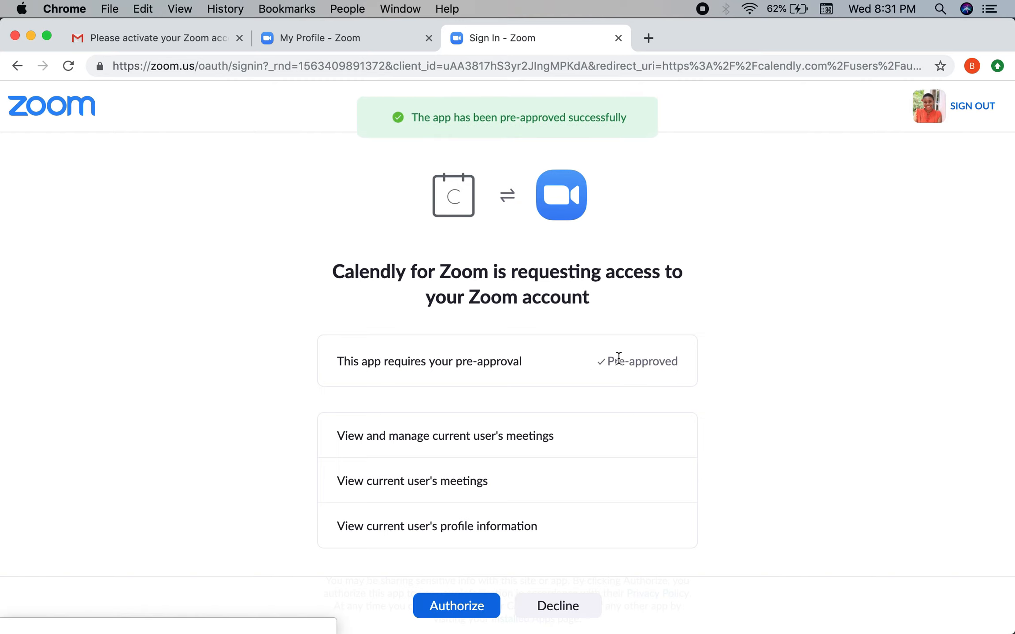
click(446, 606)
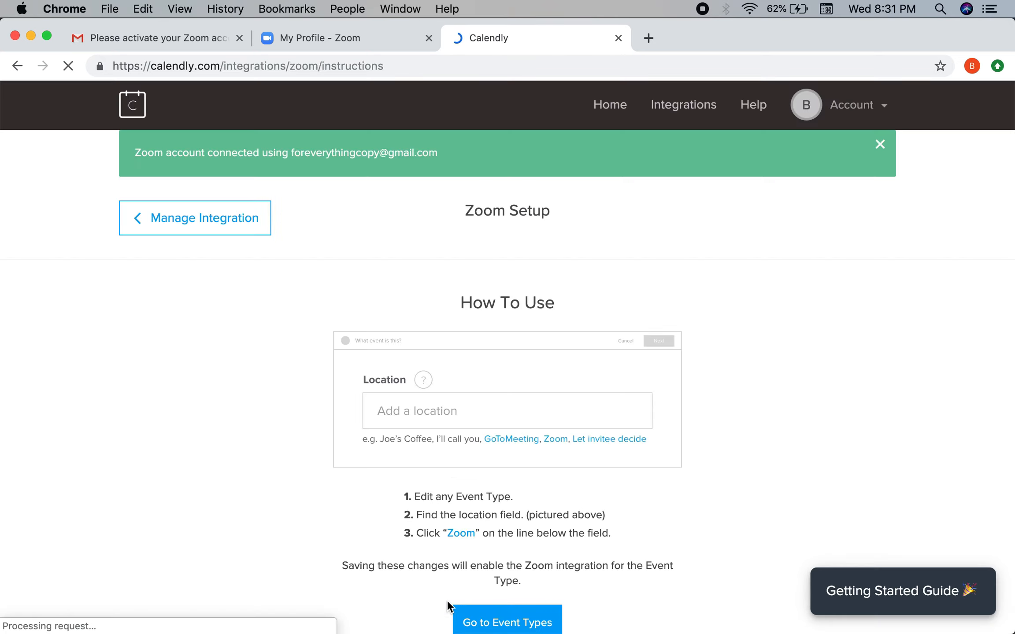
Step: From Home, open the "Before the Copy" Consult event for editing and expand its details
scroll(582, 402, down, 1)
scroll(581, 398, down, 5)
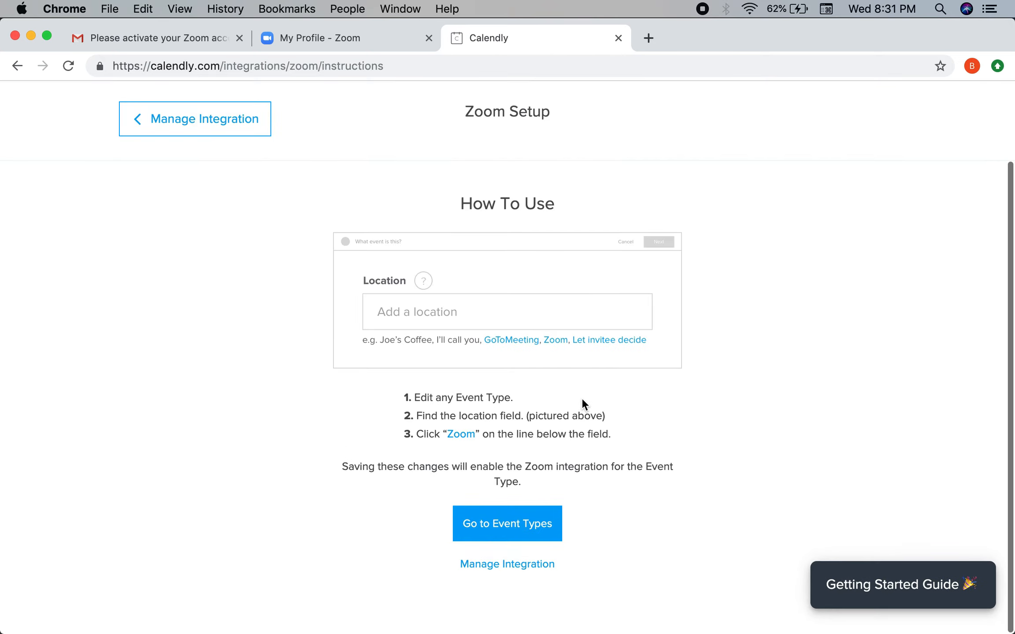
scroll(638, 383, up, 5)
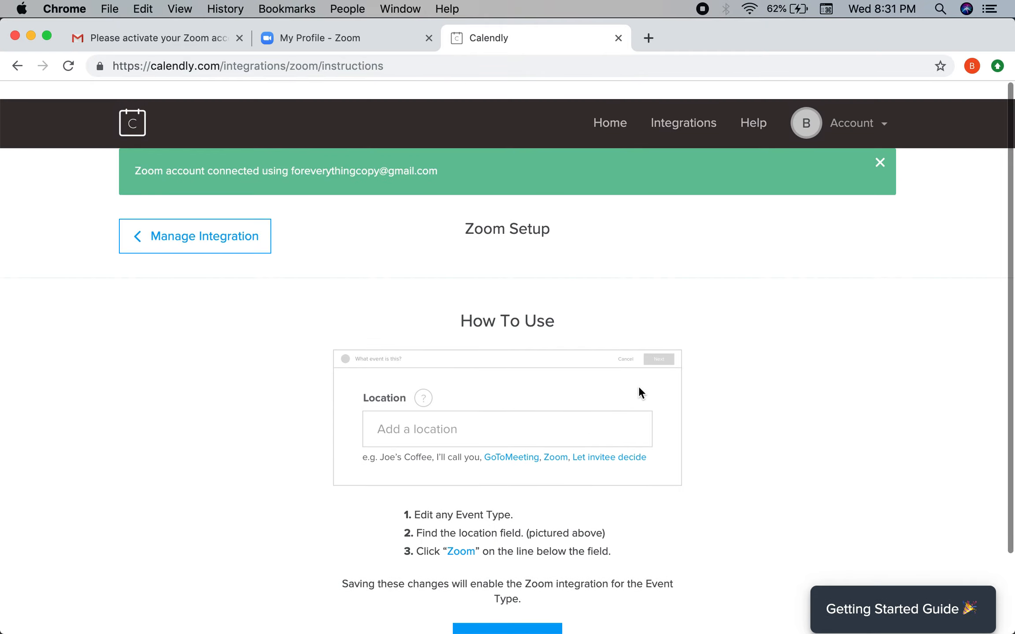
click(602, 105)
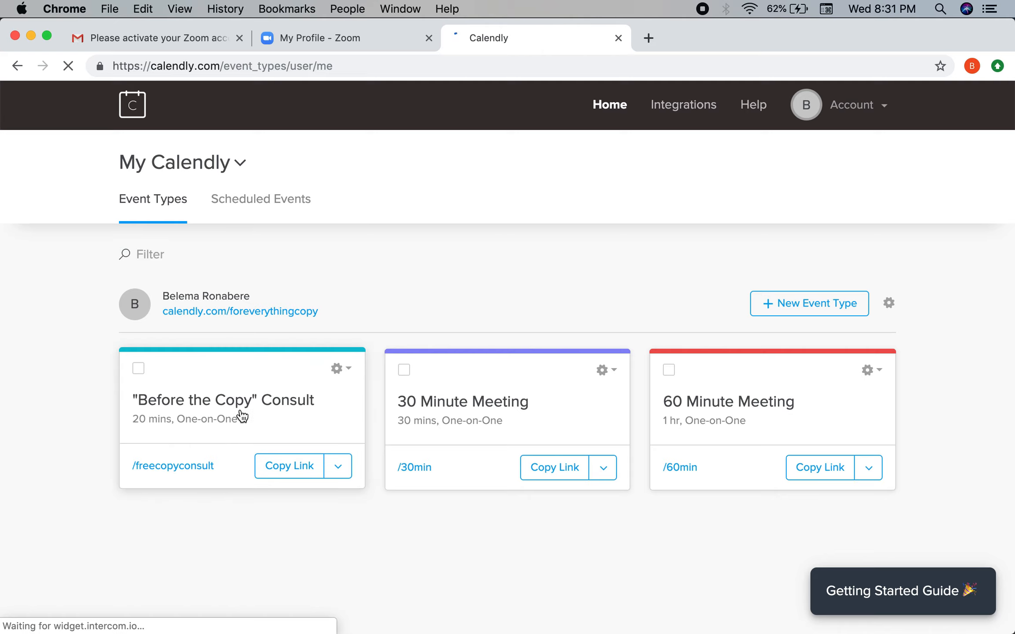
drag(101, 340, 30, 387)
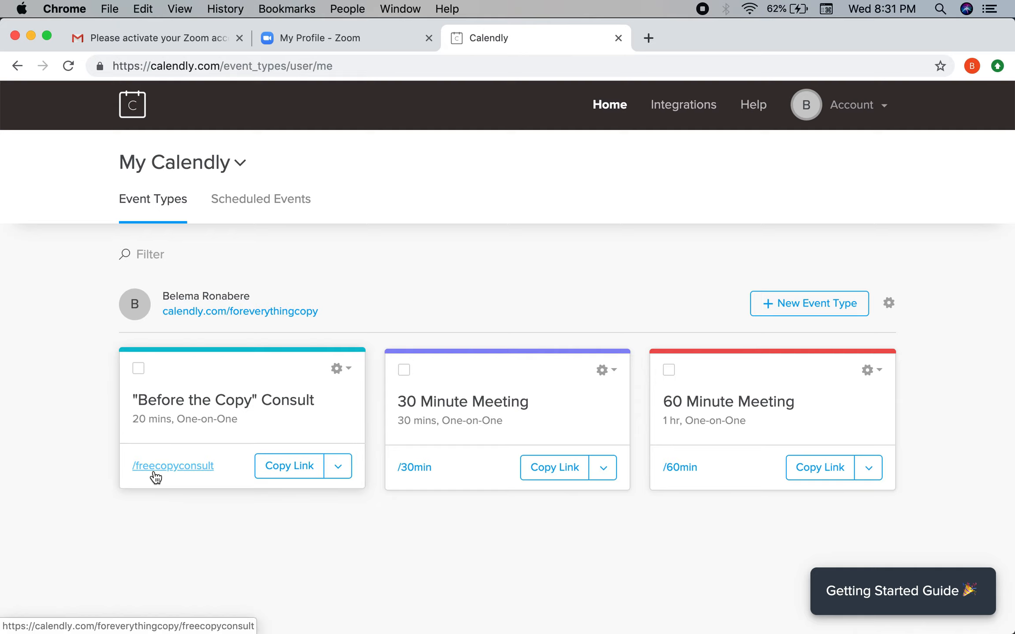
click(345, 371)
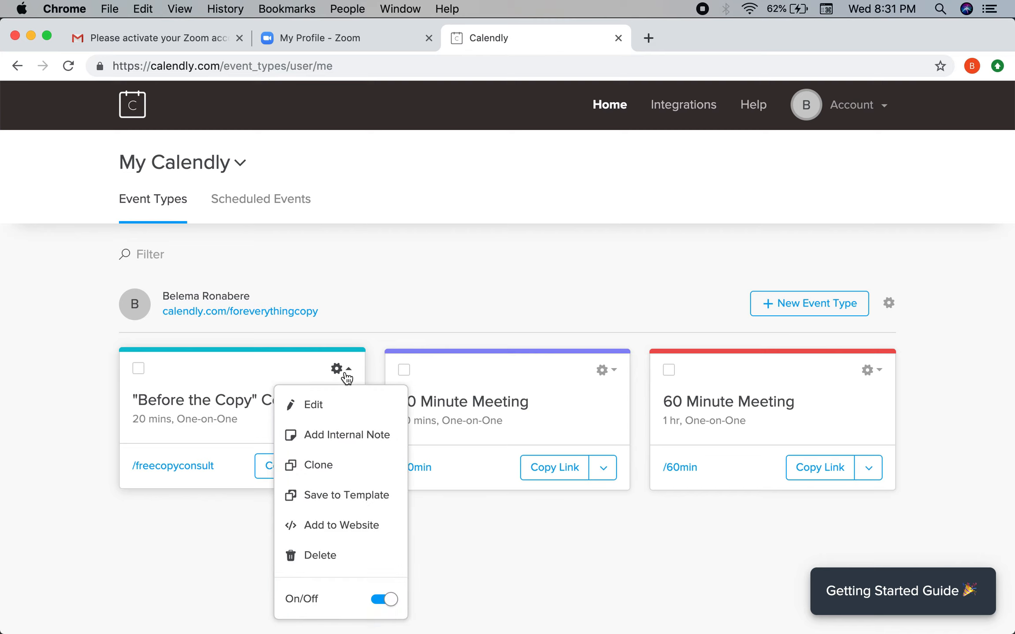
click(324, 418)
scroll(324, 414, down, 3)
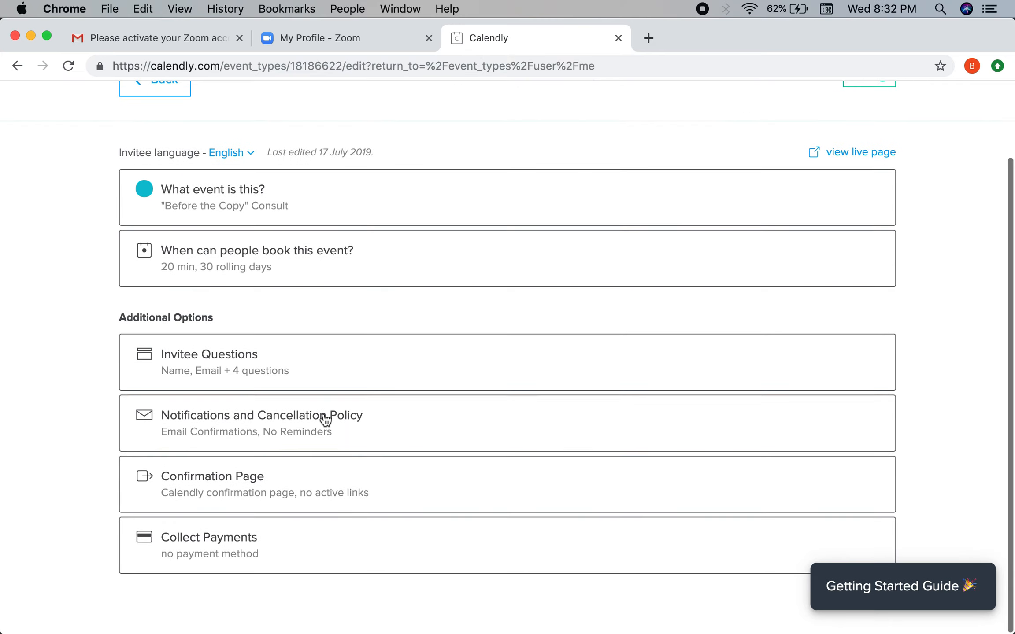
click(285, 220)
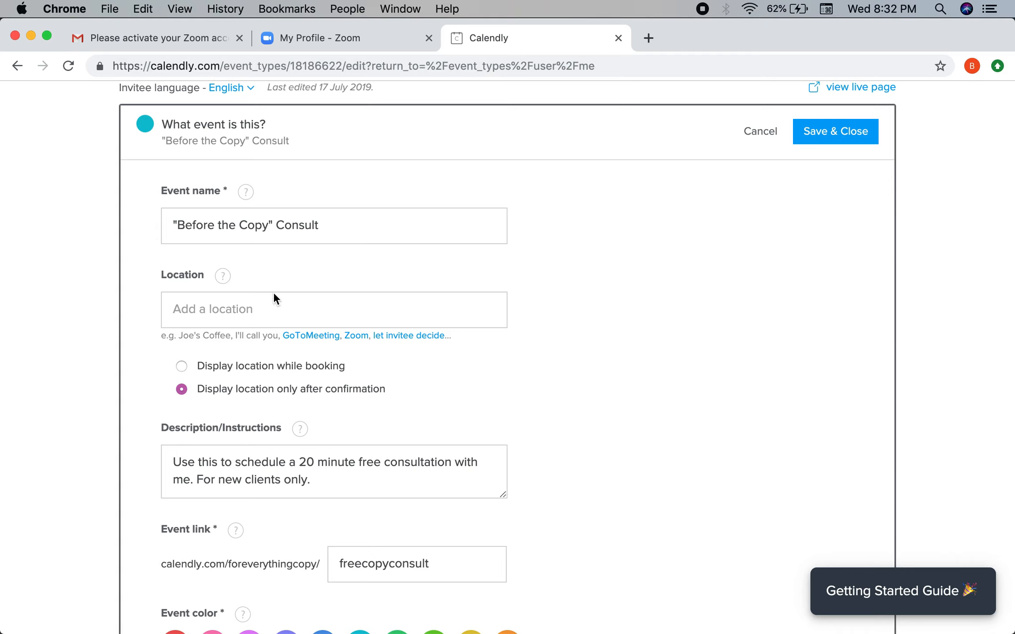
Step: Set the consult's location to Zoom, save and close, and view its live booking page
click(356, 336)
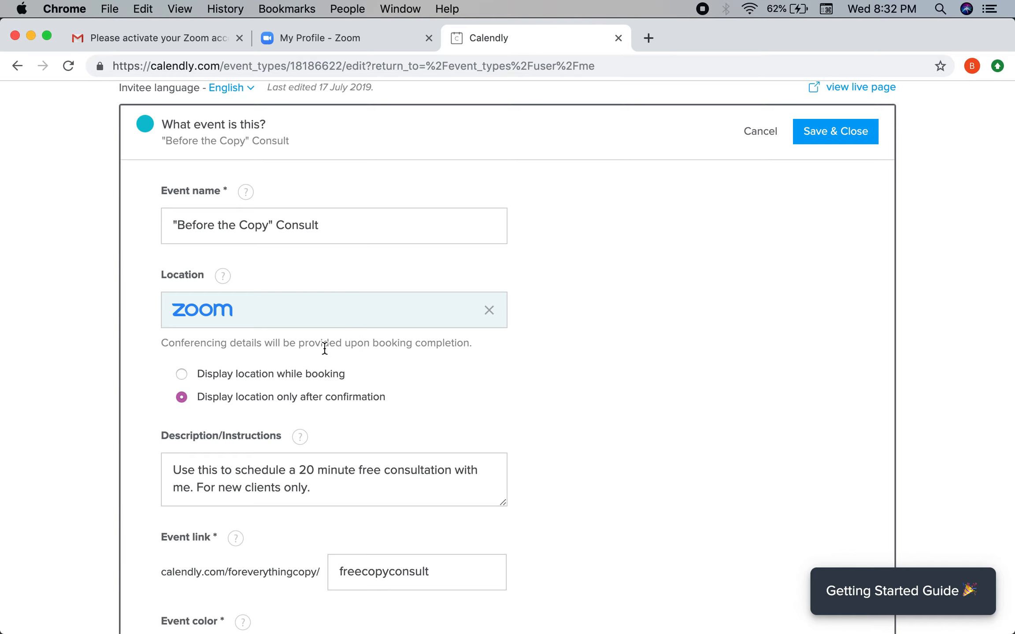
scroll(324, 350, down, 3)
scroll(325, 347, up, 6)
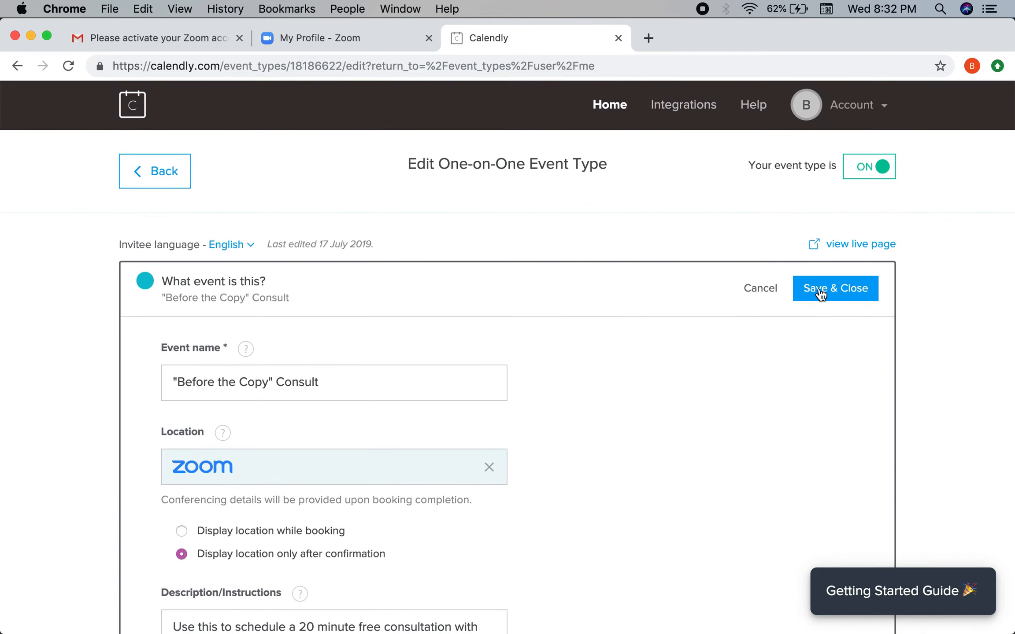
click(835, 287)
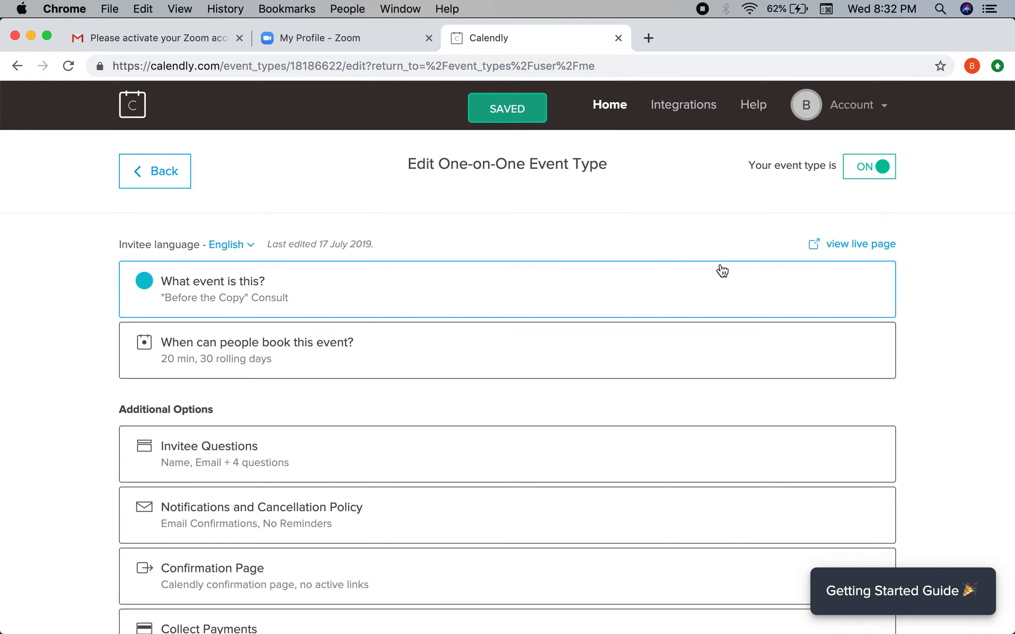
click(825, 247)
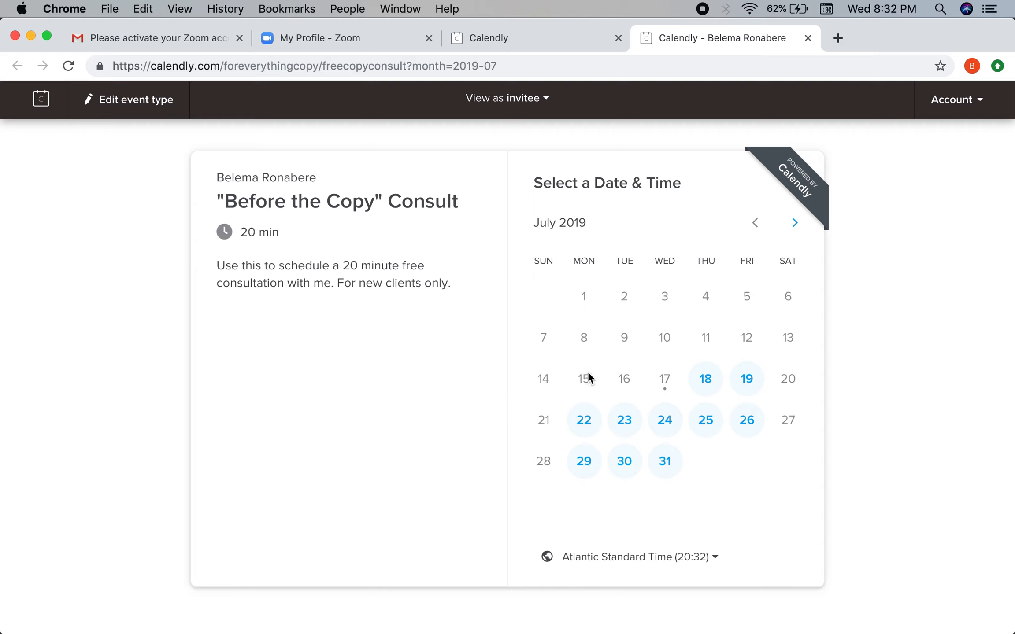
Step: Pick Thursday, July 25 and confirm the 10:30 time slot
click(702, 424)
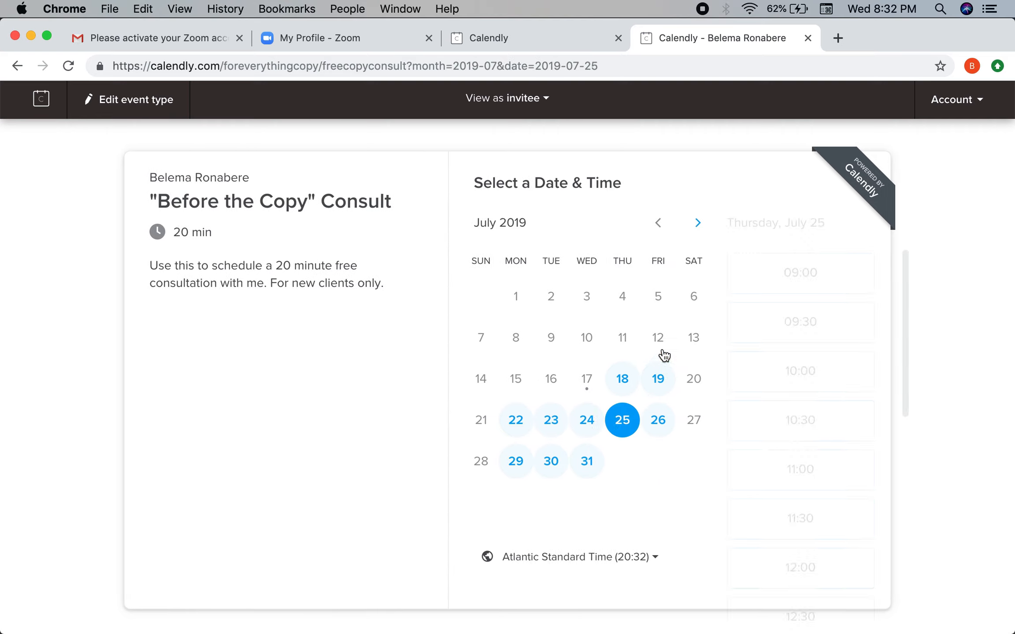
click(786, 429)
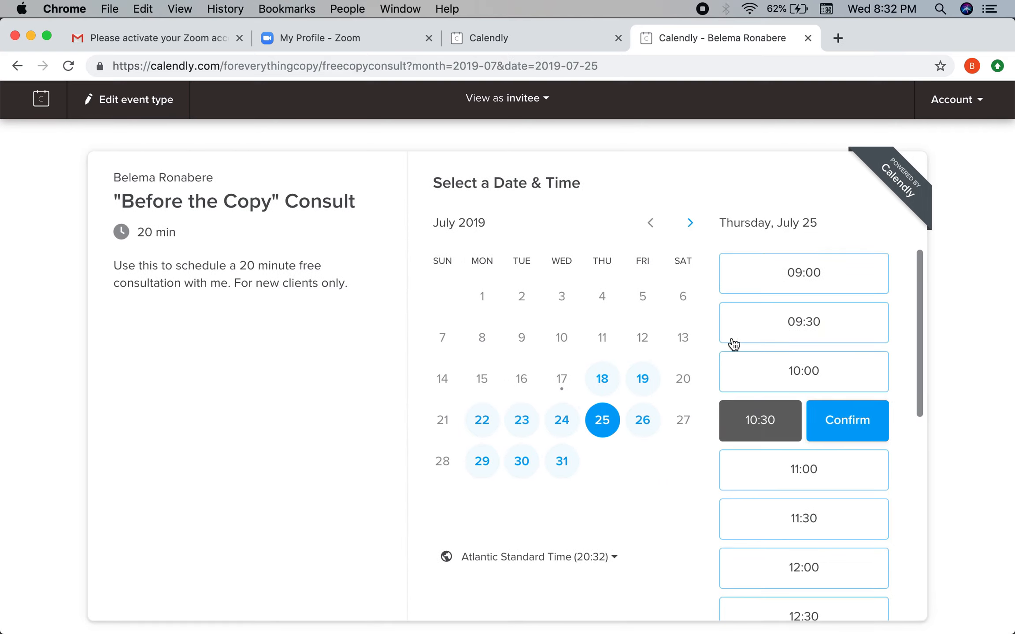
click(860, 440)
Step: Enter the invitee's name and email, website 'No', and niche 'Food'
click(629, 202)
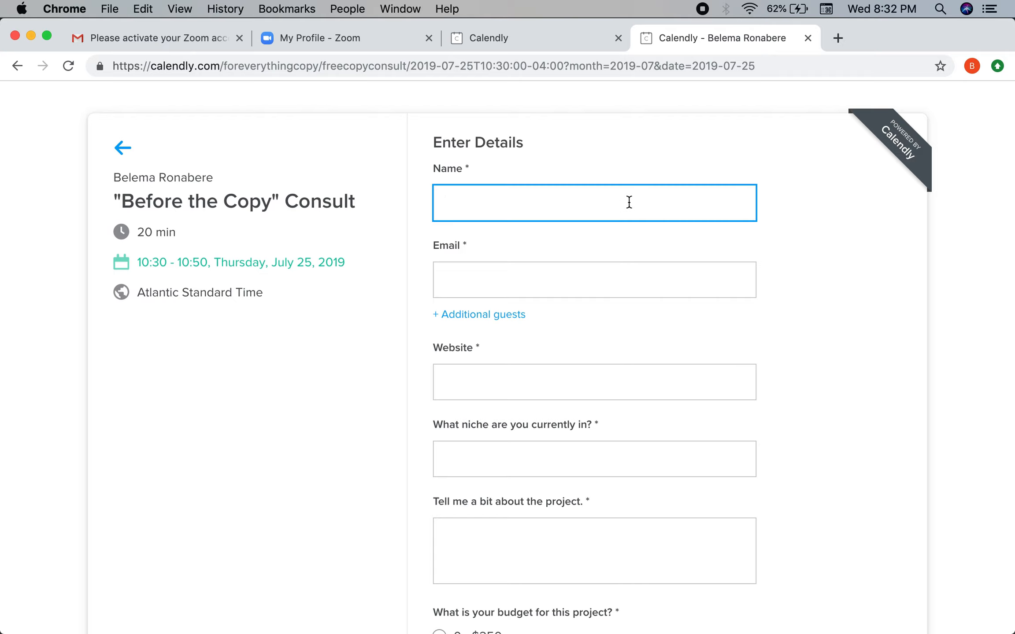
text(Abigail)
click(566, 267)
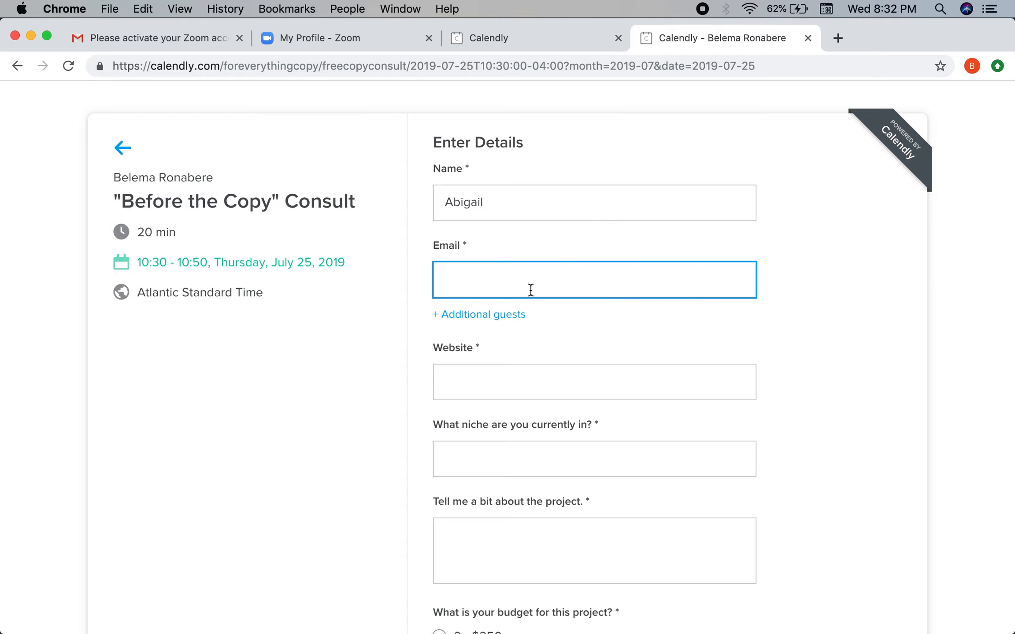
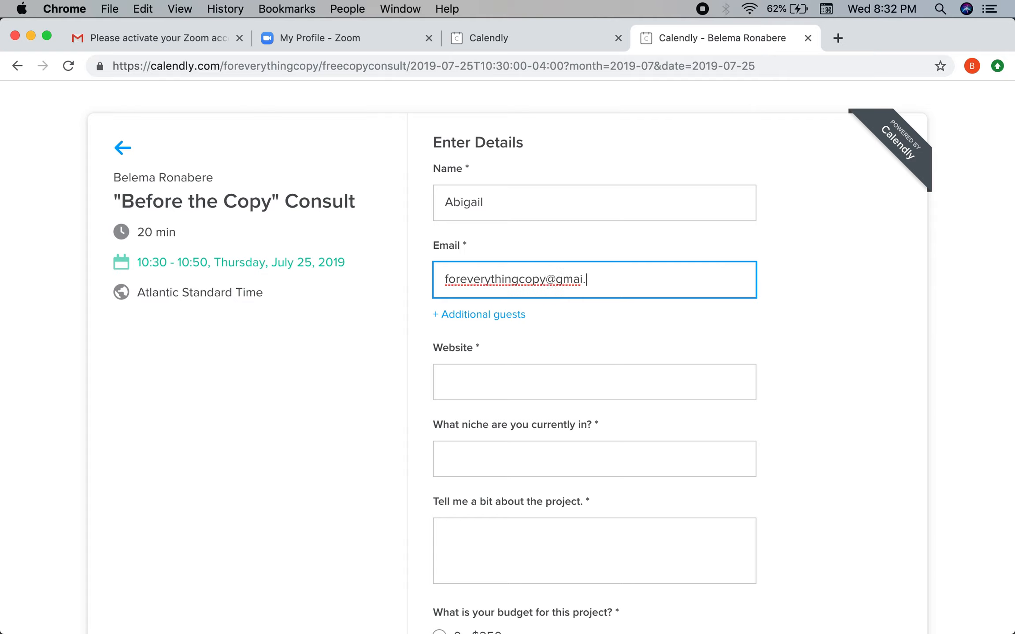
click(479, 395)
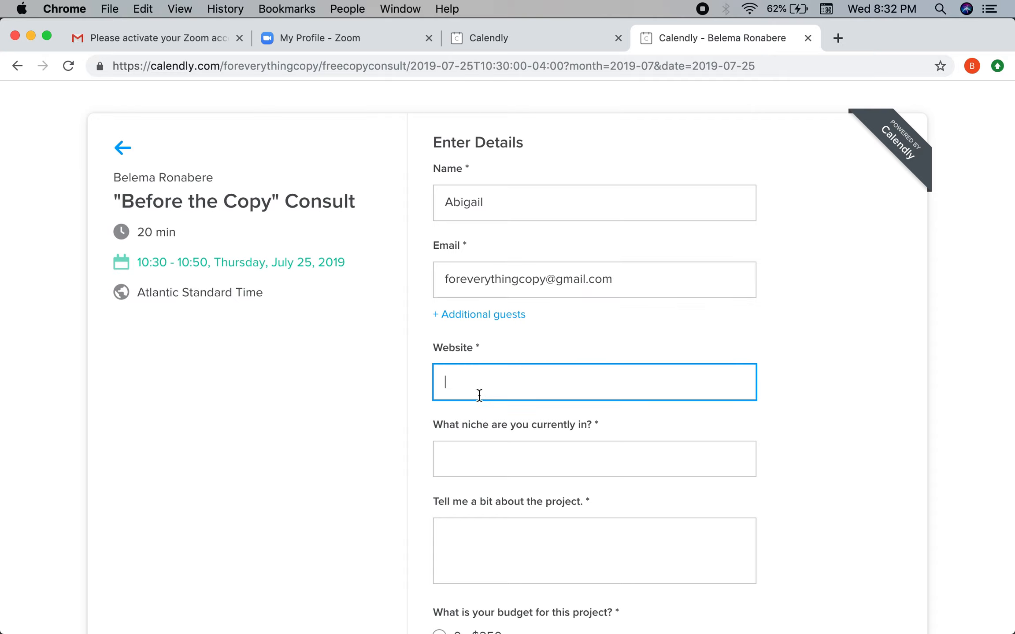
text(No)
click(479, 452)
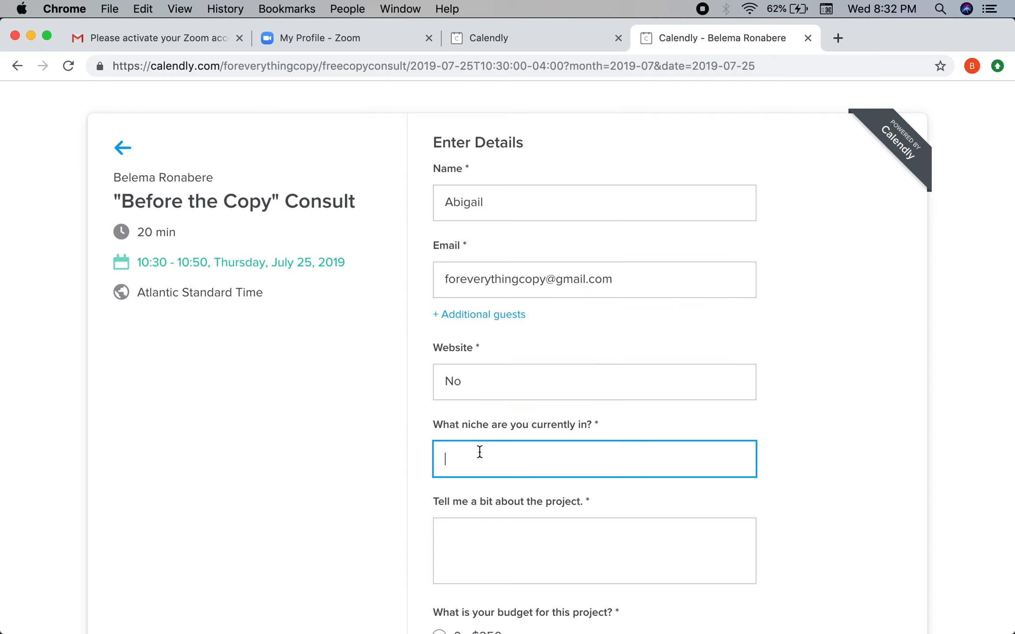
text(Food)
scroll(520, 361, down, 5)
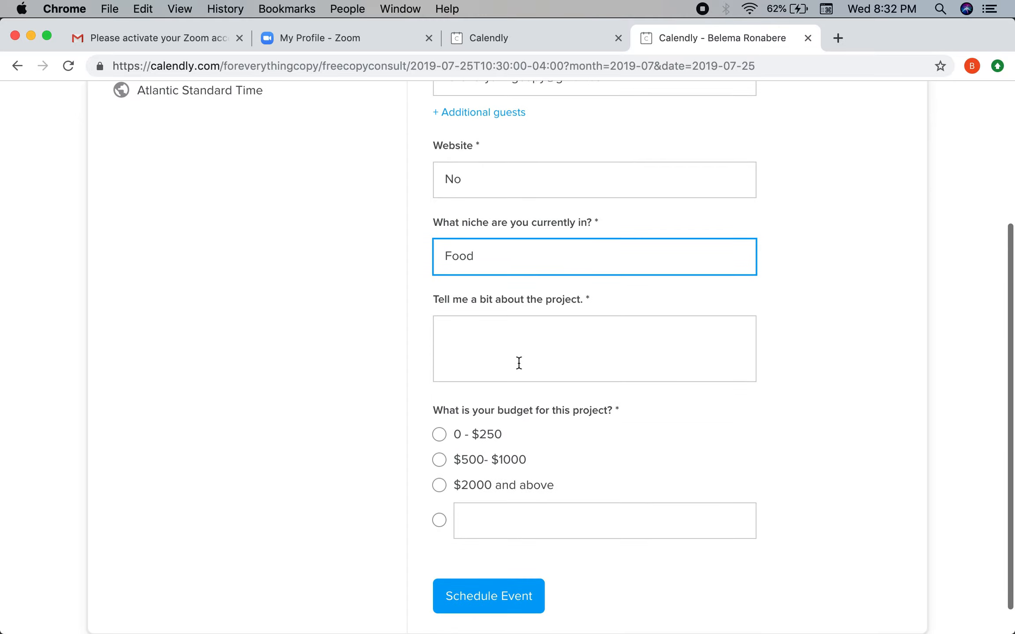
Step: Describe the project as 'Write my email copy', choose the $500-$1000 budget, and schedule the event
click(526, 358)
text(Wri)
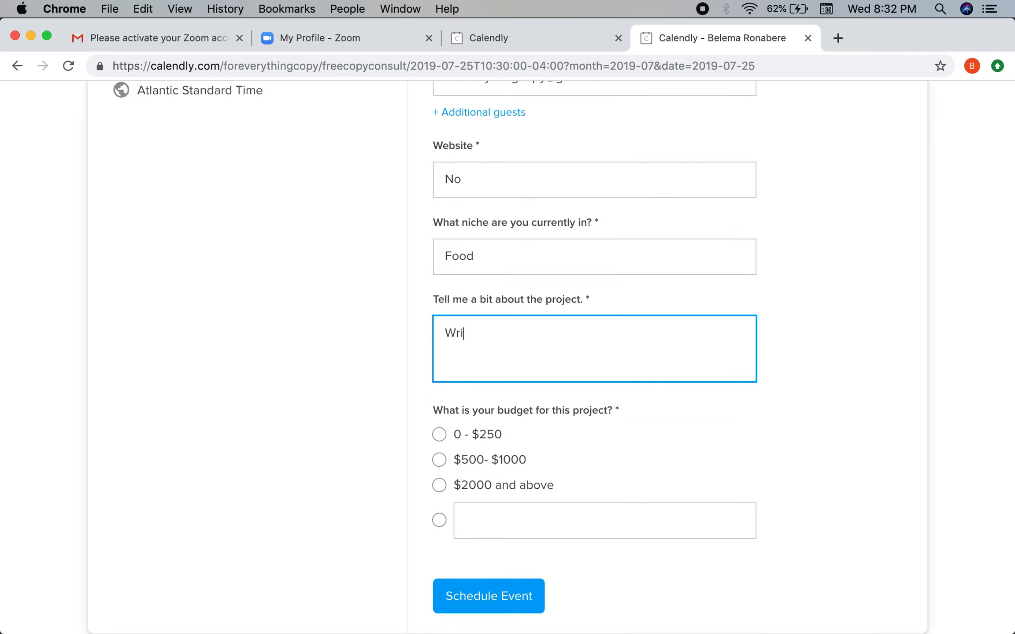
text(te my email copy)
click(489, 460)
scroll(487, 460, down, 1)
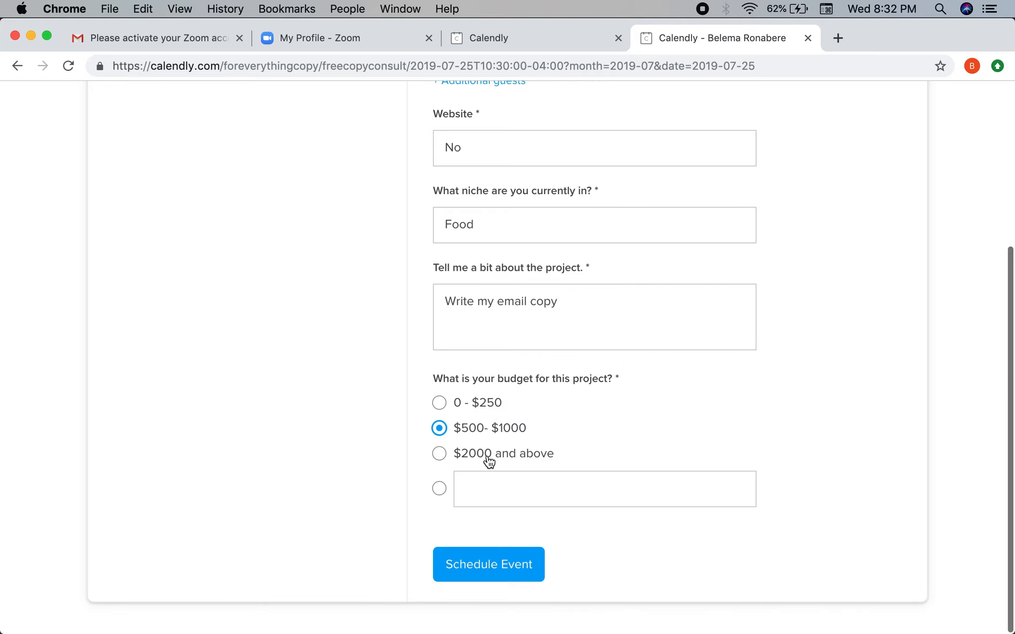
click(471, 565)
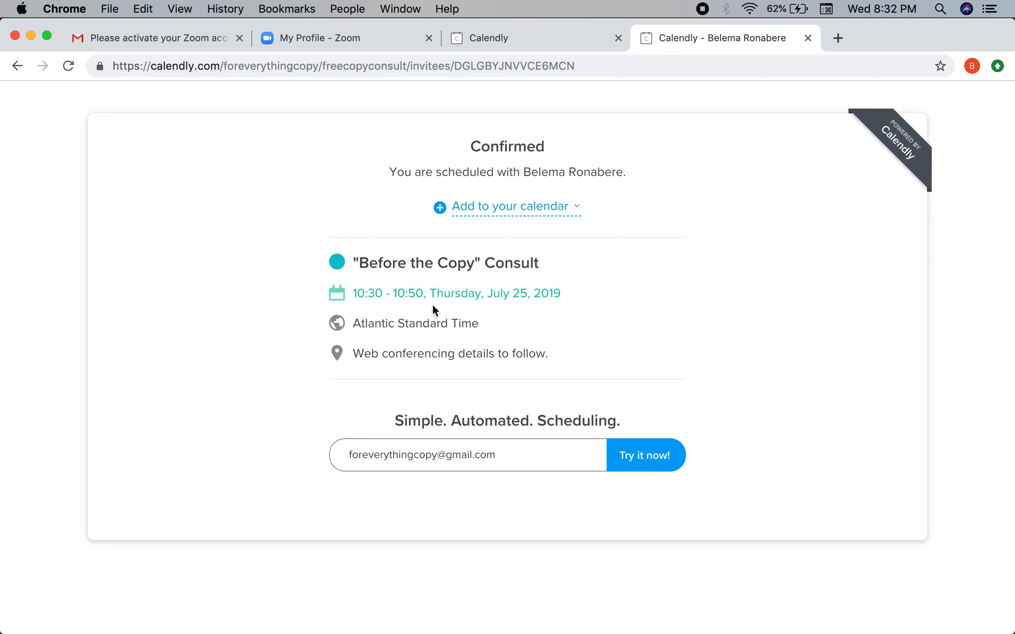
Step: Add the confirmed consult booking to Google Calendar
drag(357, 355, 599, 351)
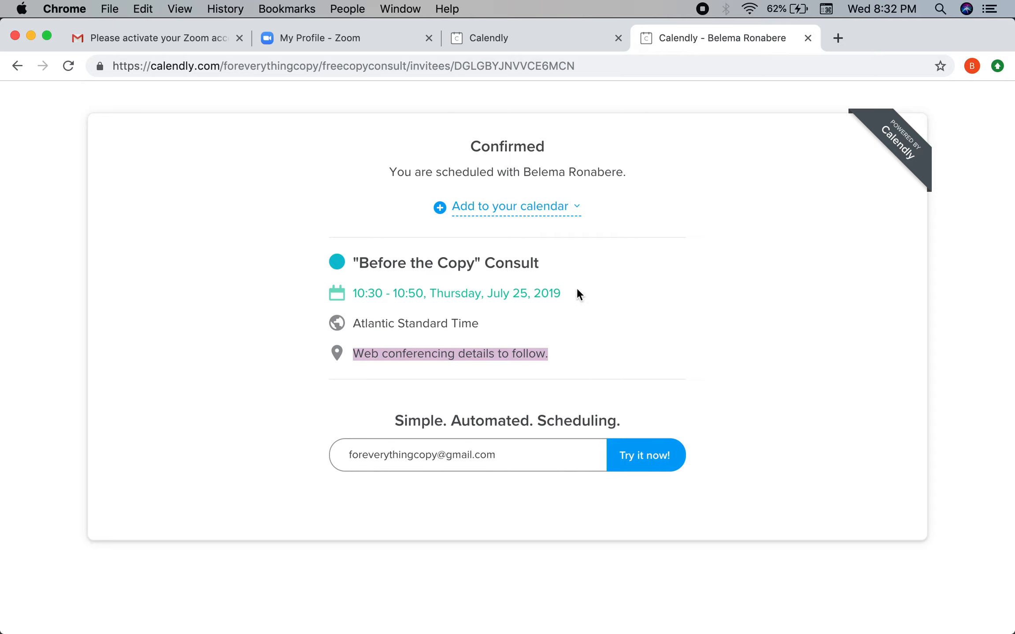
click(550, 208)
click(485, 248)
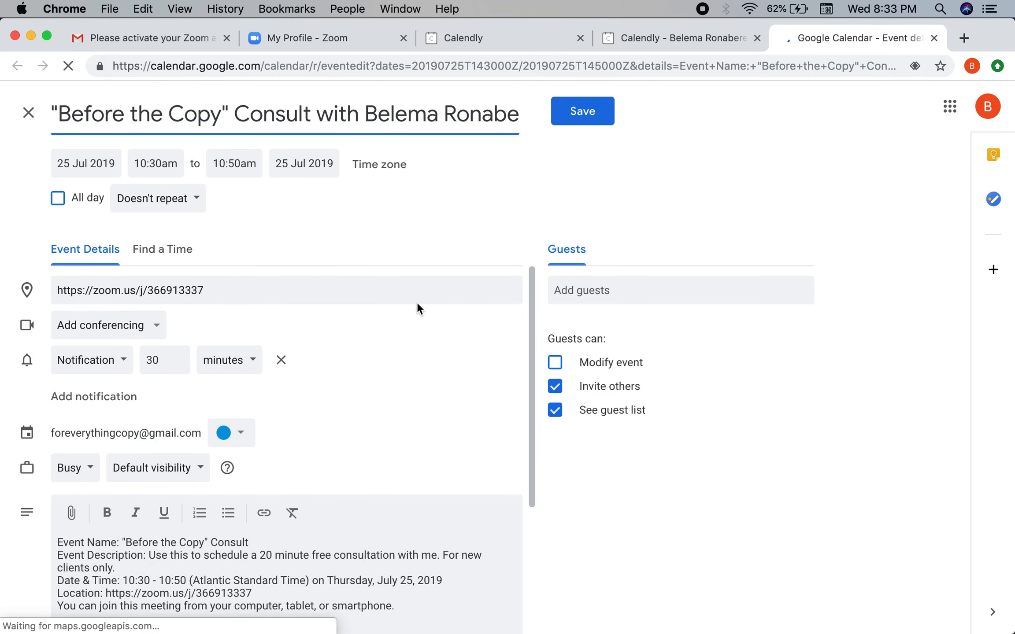
Step: Select the Zoom meeting code in the event's location and save the calendar event
click(66, 293)
click(166, 293)
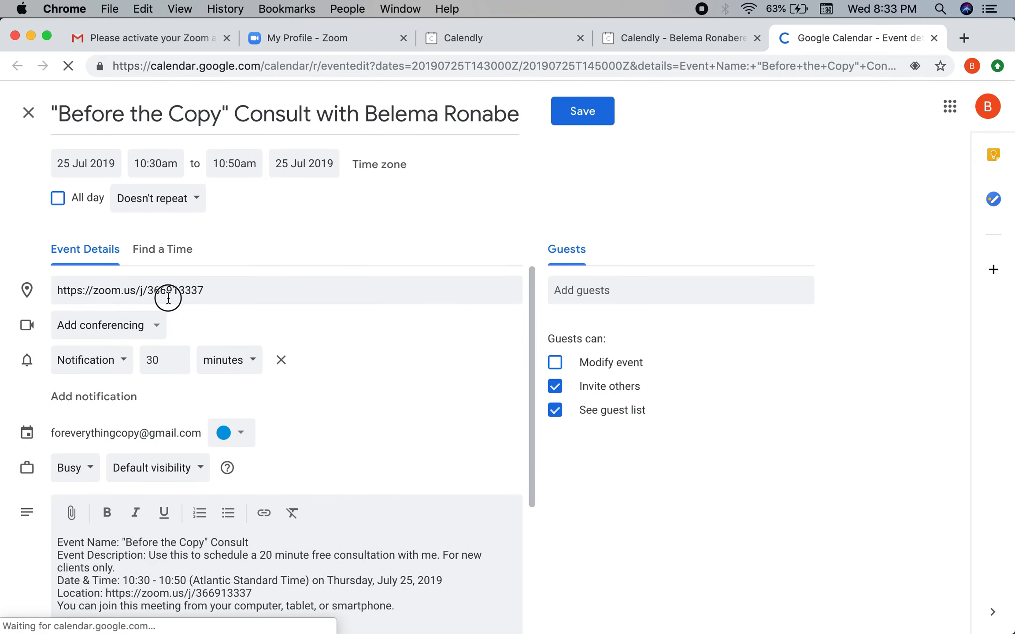
click(149, 293)
drag(148, 292, 207, 292)
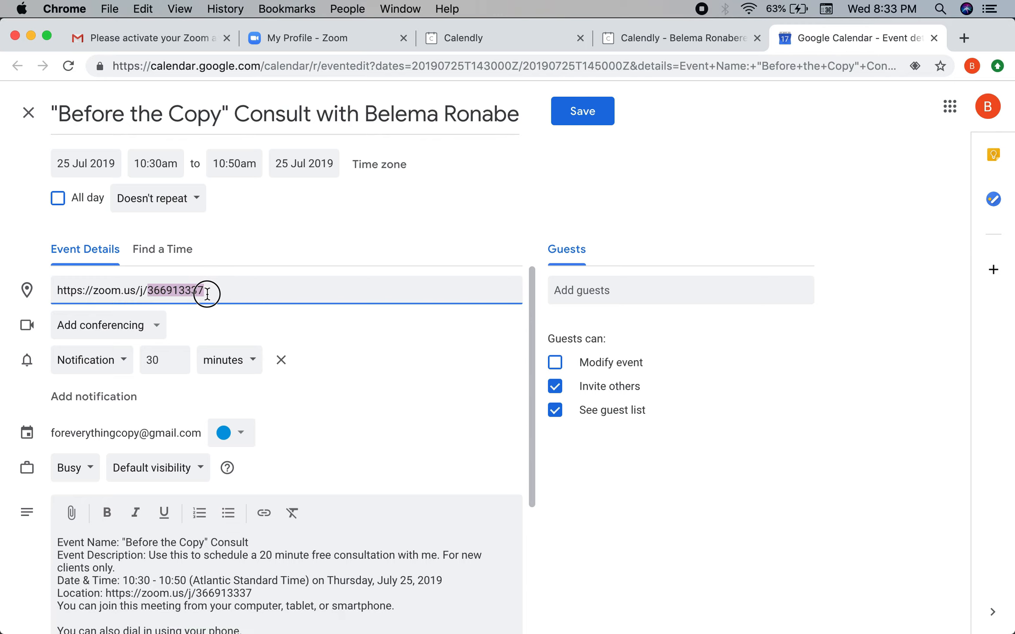
scroll(414, 396, down, 3)
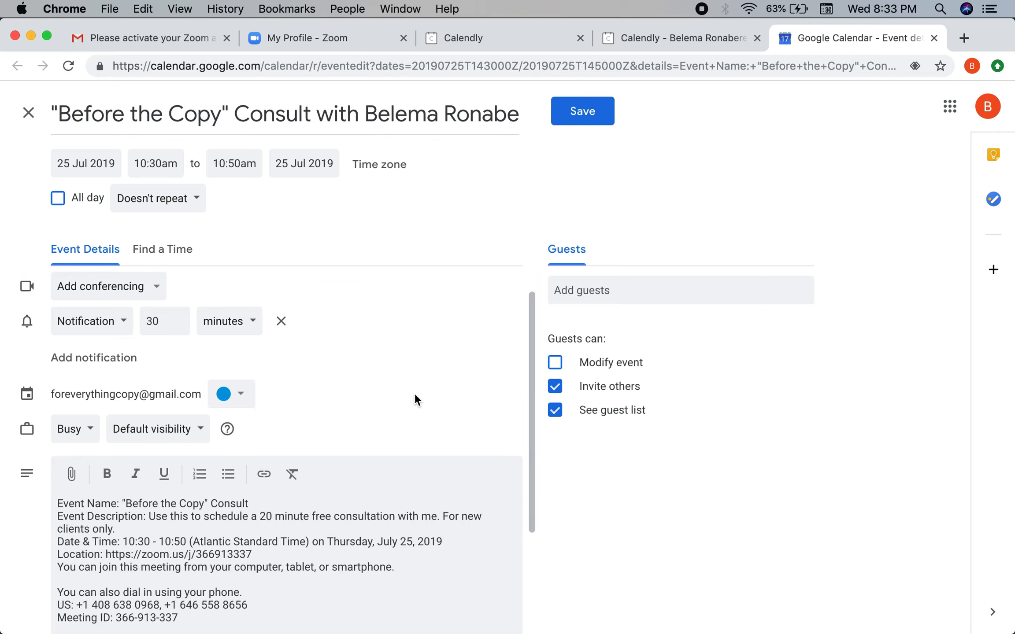
scroll(463, 326, up, 3)
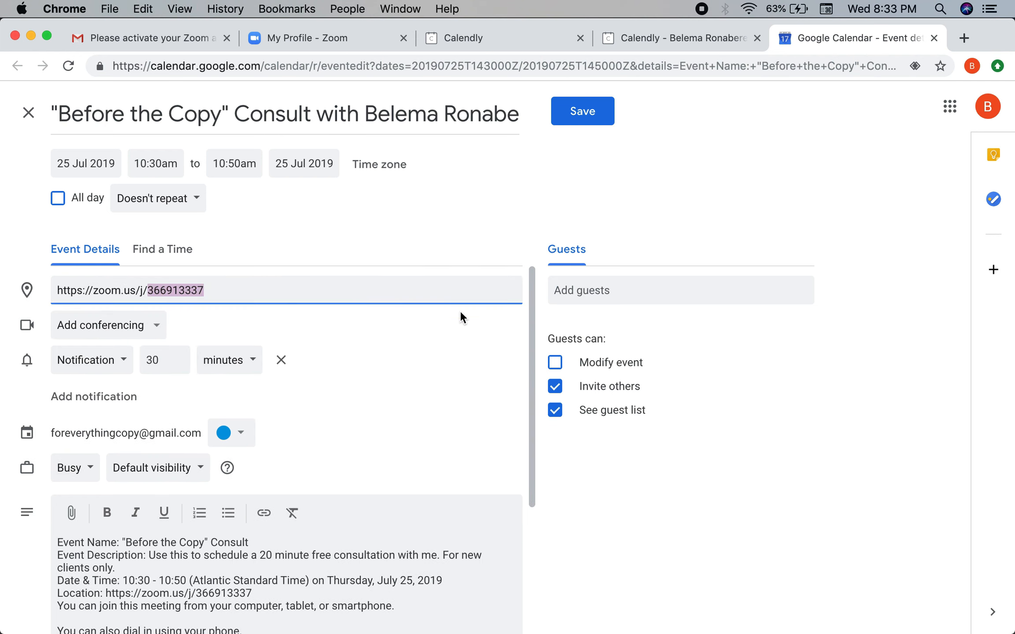
click(607, 116)
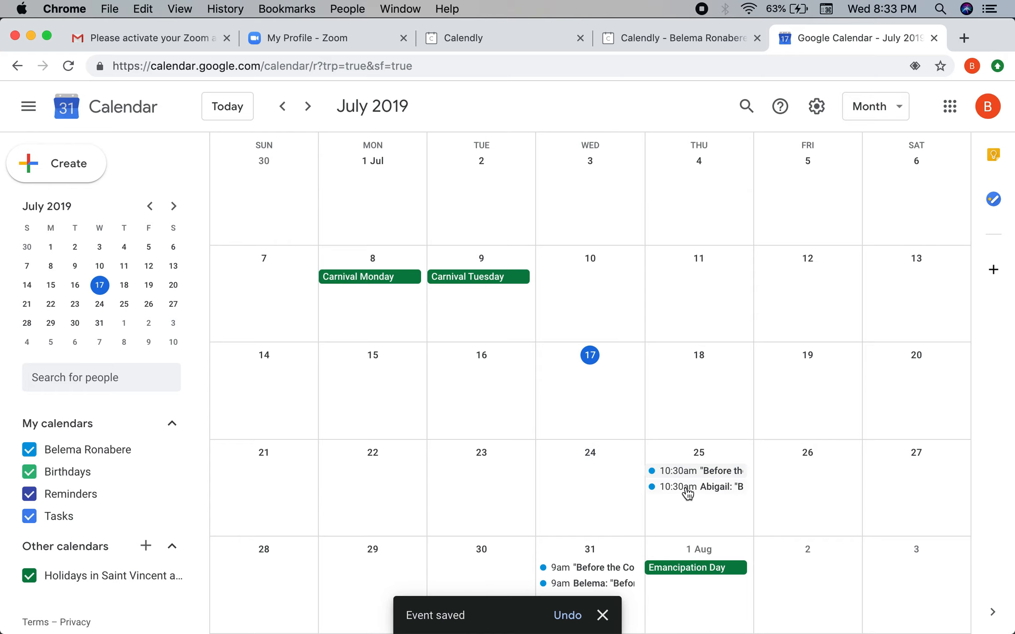
Step: Return via the Calendly tabs to the My Profile - Zoom page
click(664, 40)
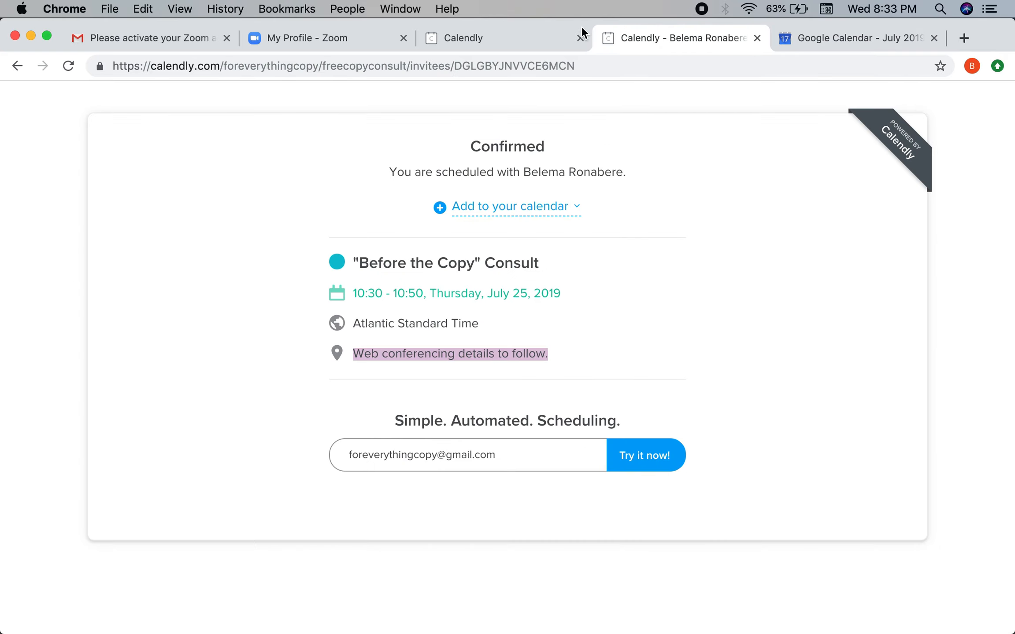
click(543, 46)
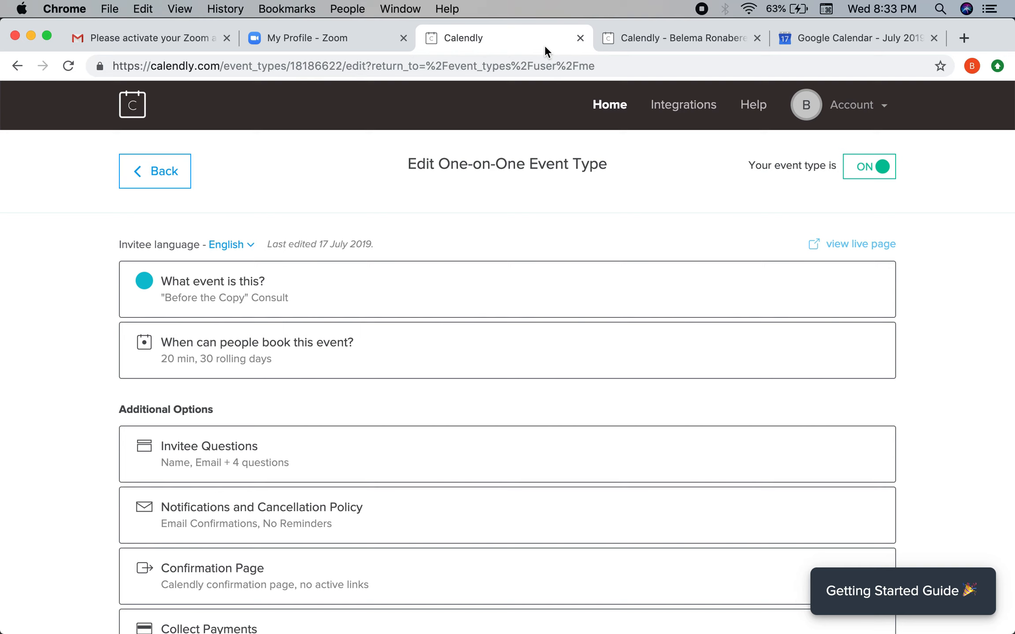
click(338, 38)
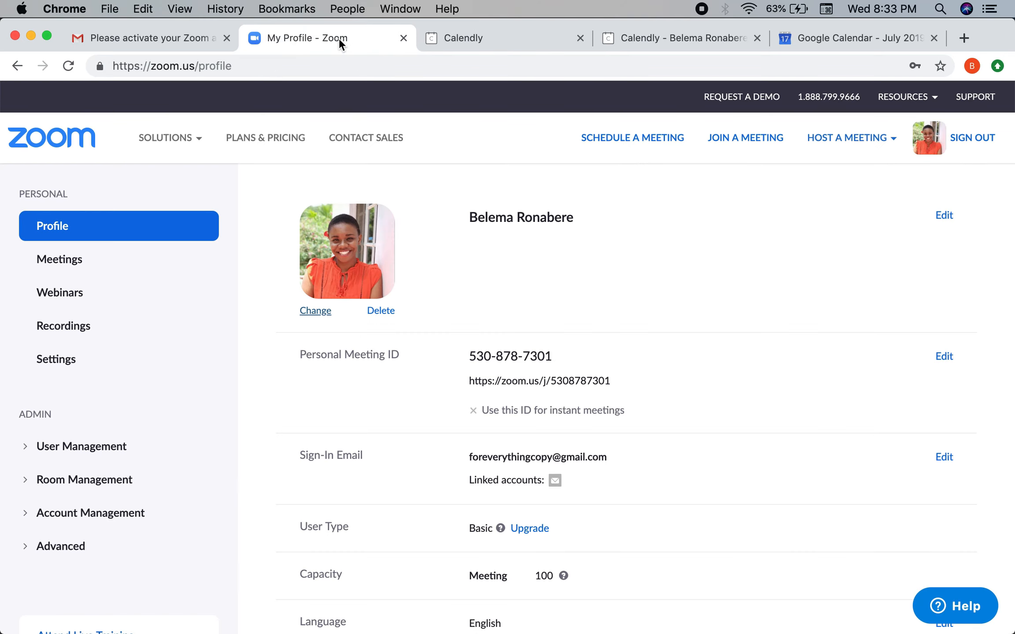
mouse_move(194, 137)
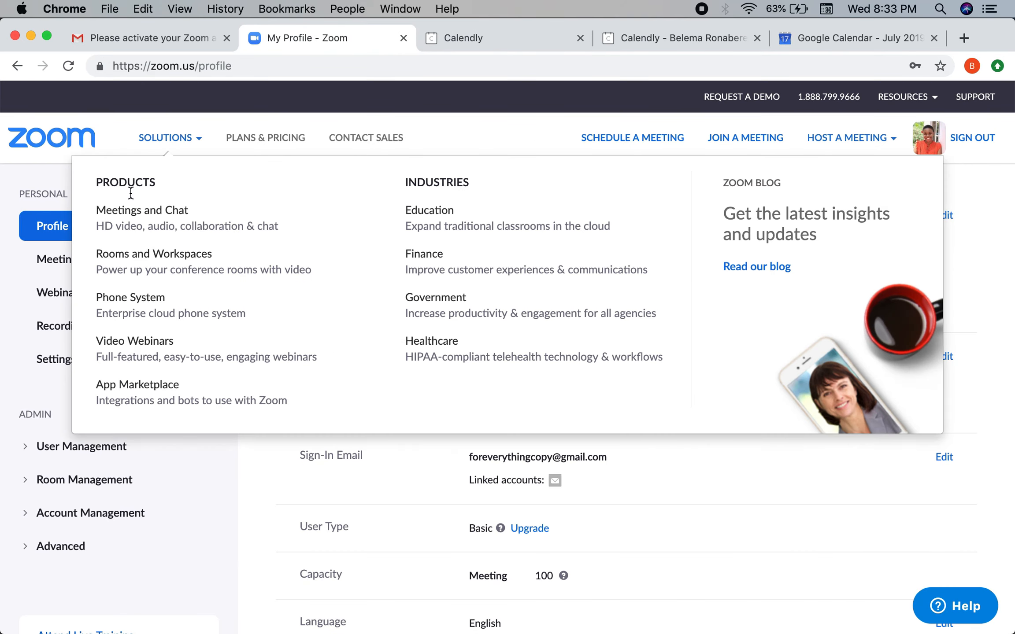
Step: Show Zoom's Upcoming Meetings with the 'Before the Copy' Consult on Thu, Jul 25 at 02:30 PM
click(58, 266)
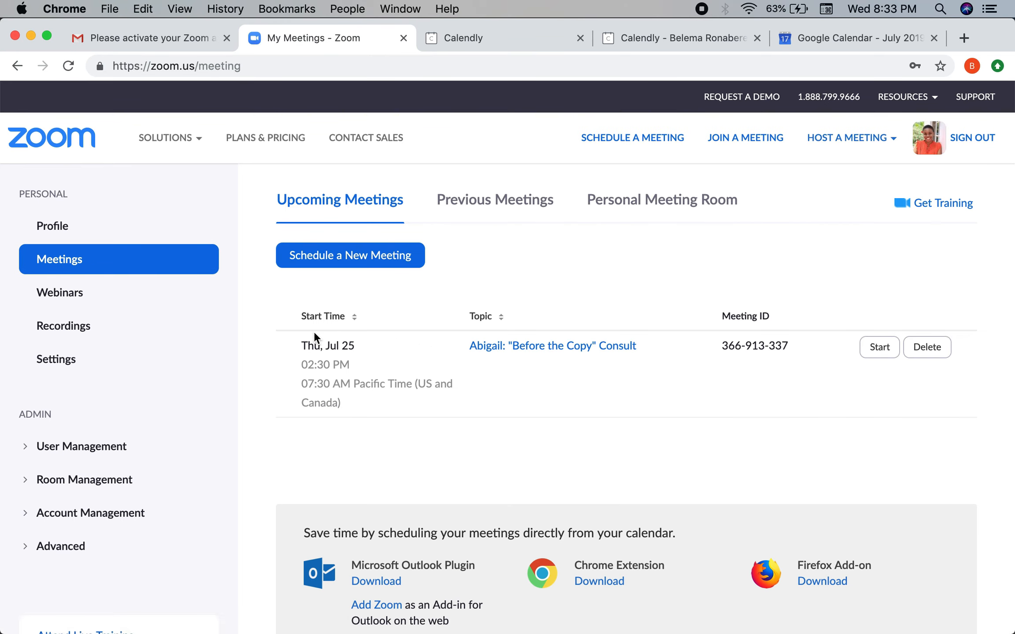
drag(269, 304, 743, 359)
click(665, 266)
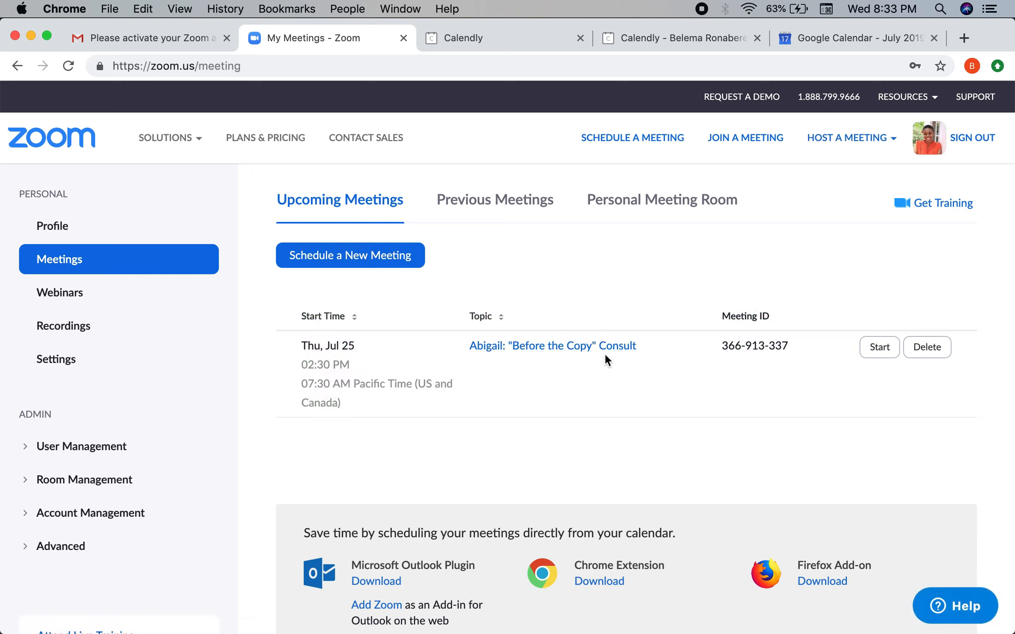
mouse_move(453, 621)
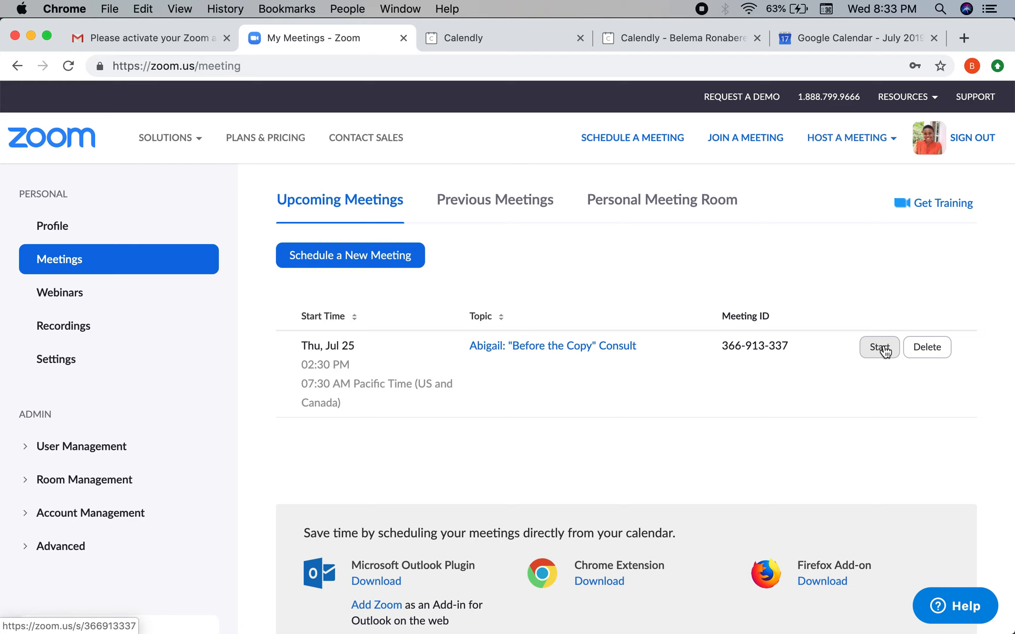
Step: Clear Zoom from the consult's location under 'What event is this?' in Calendly's editor
click(465, 40)
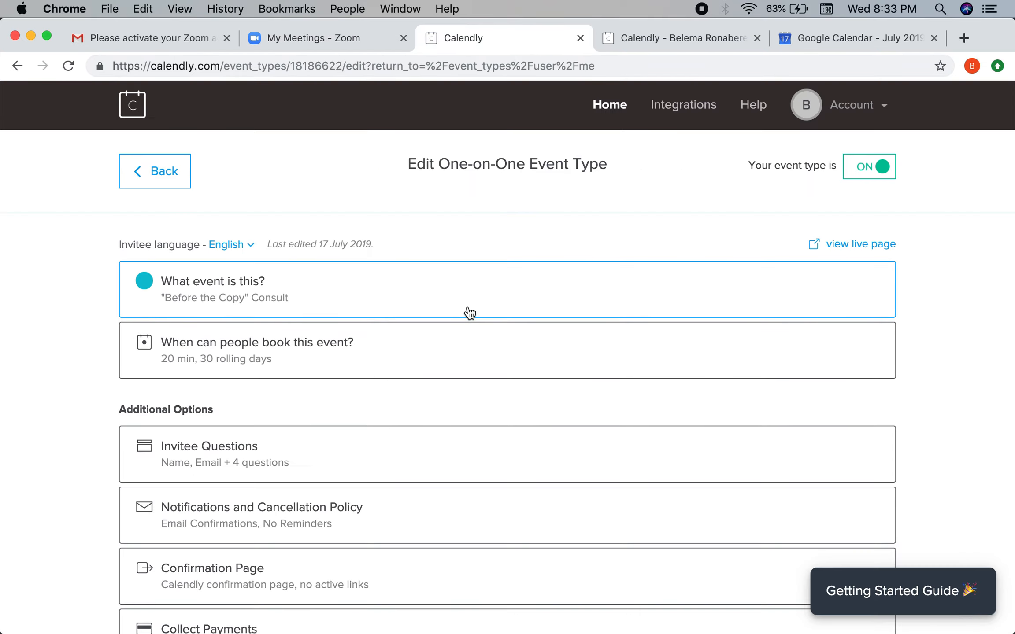
scroll(469, 311, down, 1)
scroll(408, 344, down, 3)
click(385, 364)
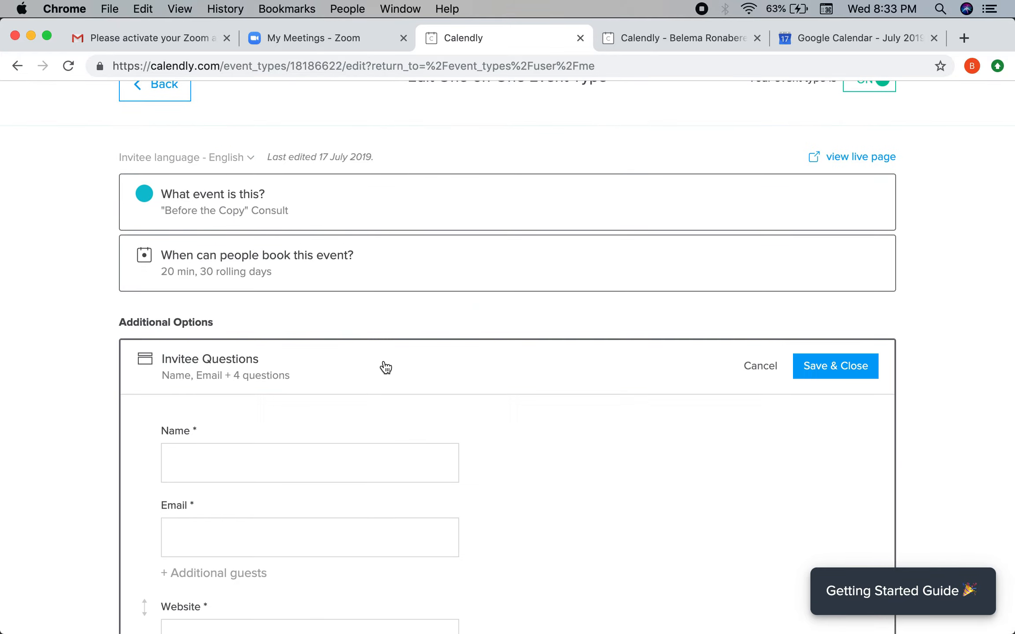
scroll(383, 365, down, 3)
scroll(385, 315, up, 10)
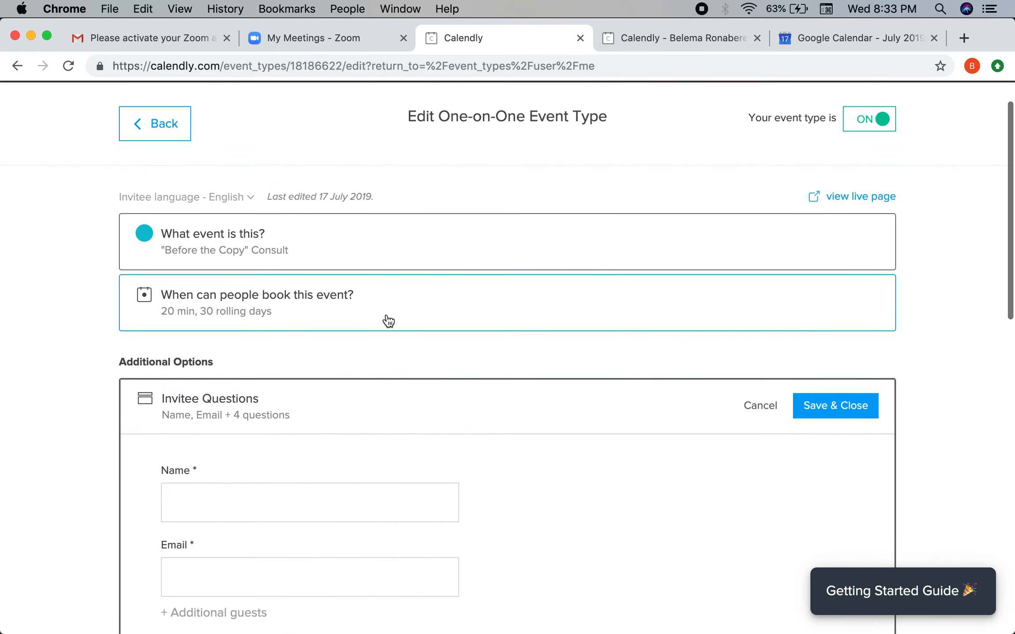
click(373, 245)
scroll(313, 375, down, 5)
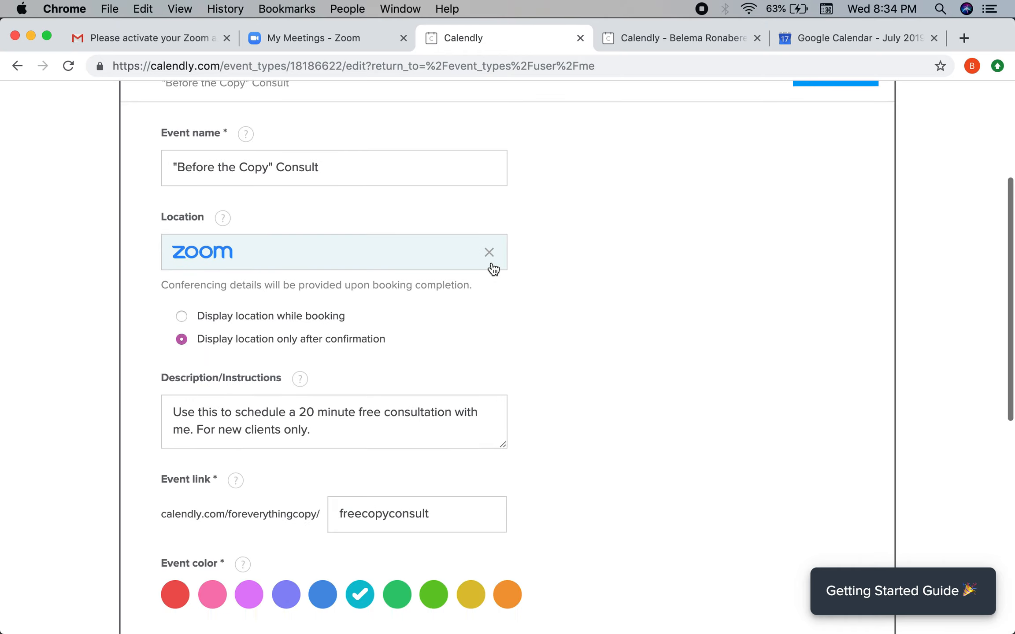
click(490, 254)
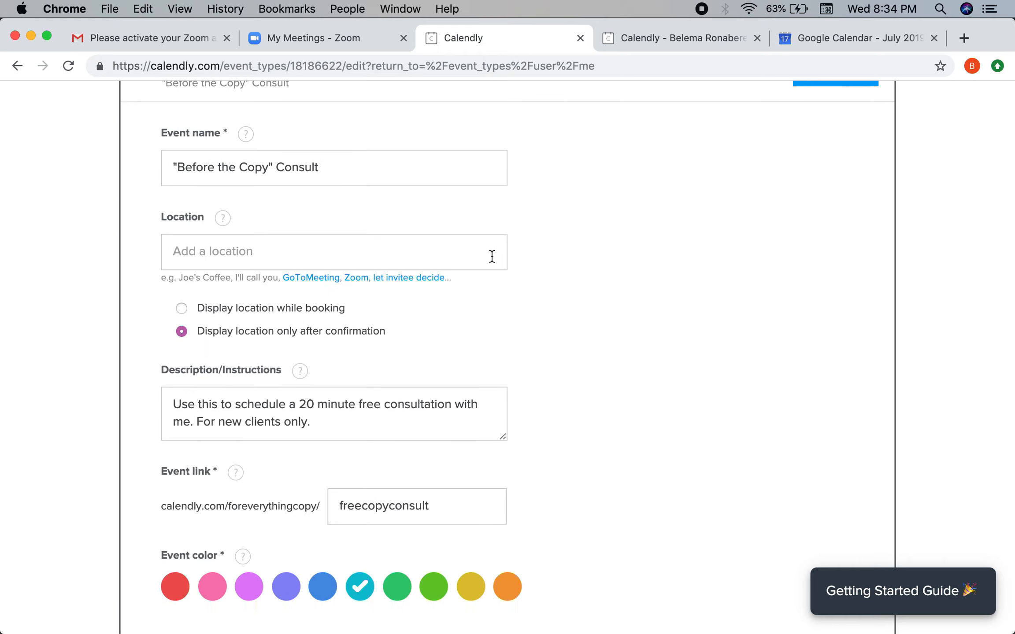
click(319, 38)
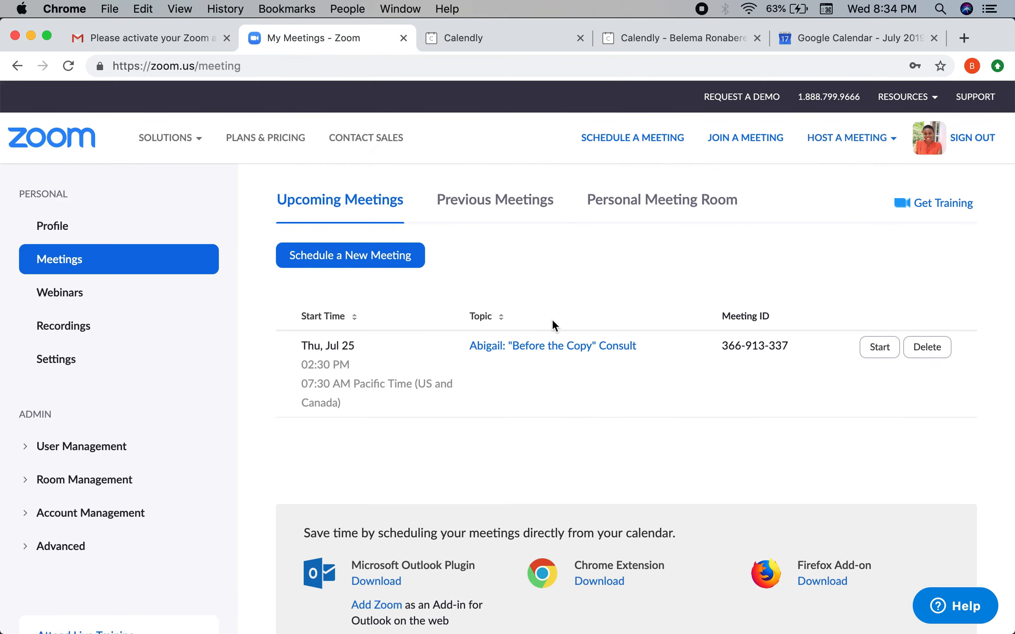
Step: Copy the join URL from Zoom's Personal Meeting Room details
click(663, 204)
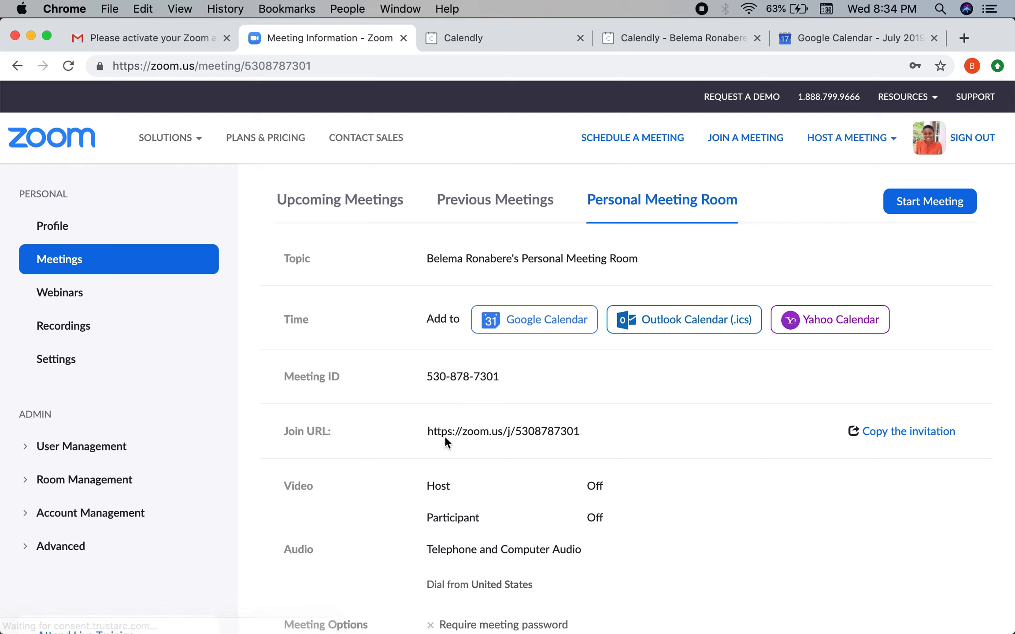
drag(429, 431, 579, 428)
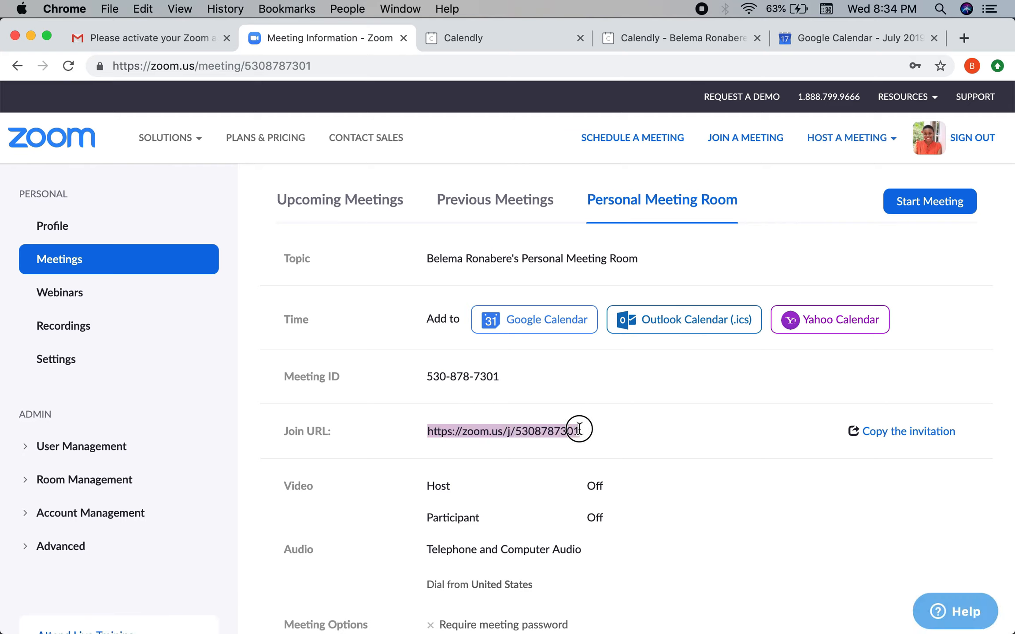
key(super+c)
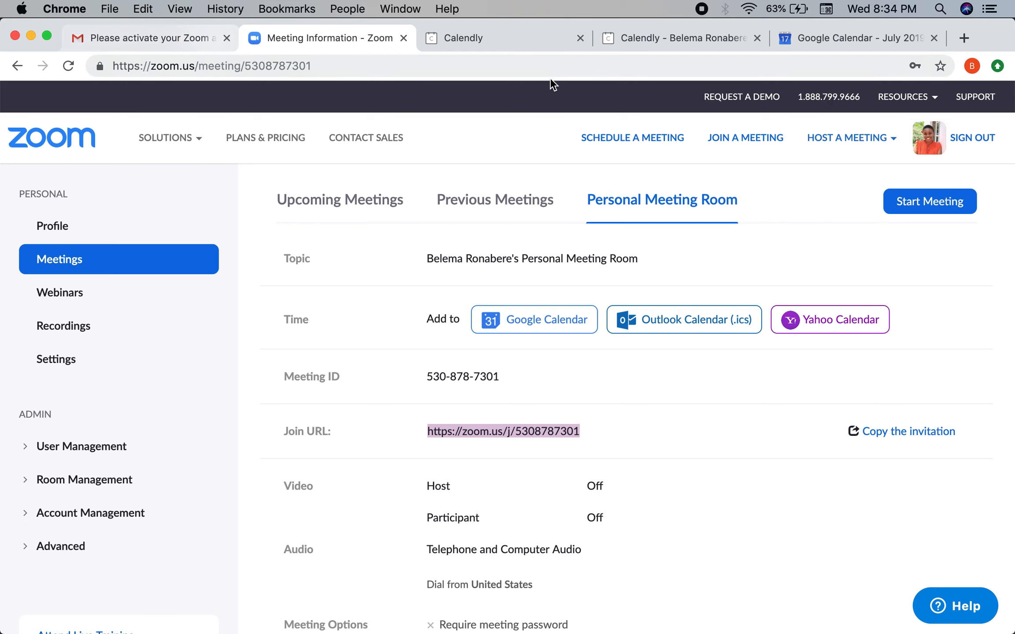
click(527, 40)
Step: Paste the personal room join URL into the consult's Location field and save
click(293, 250)
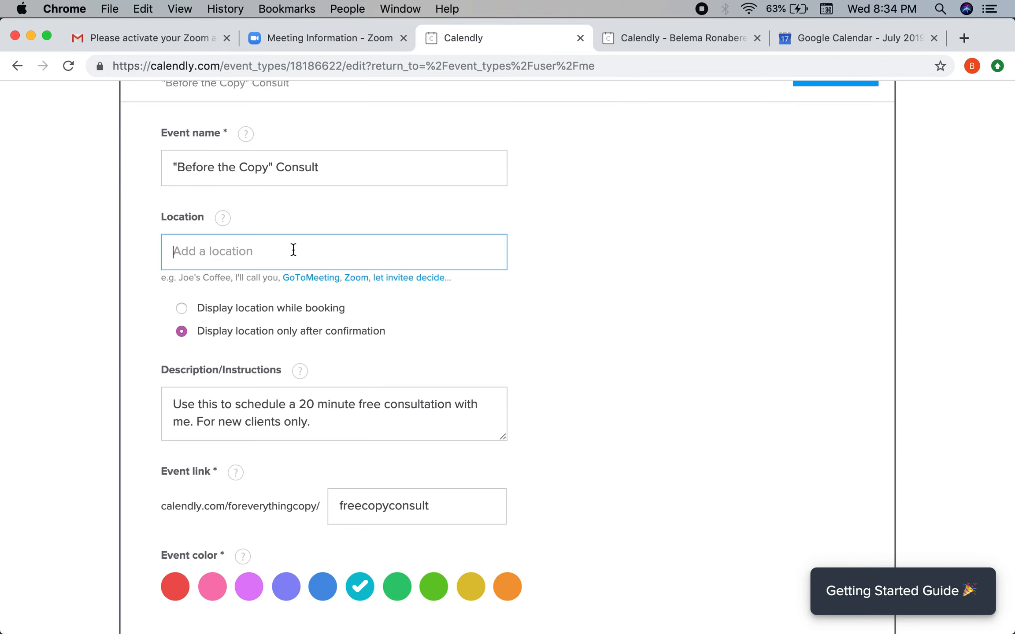
key(super+v)
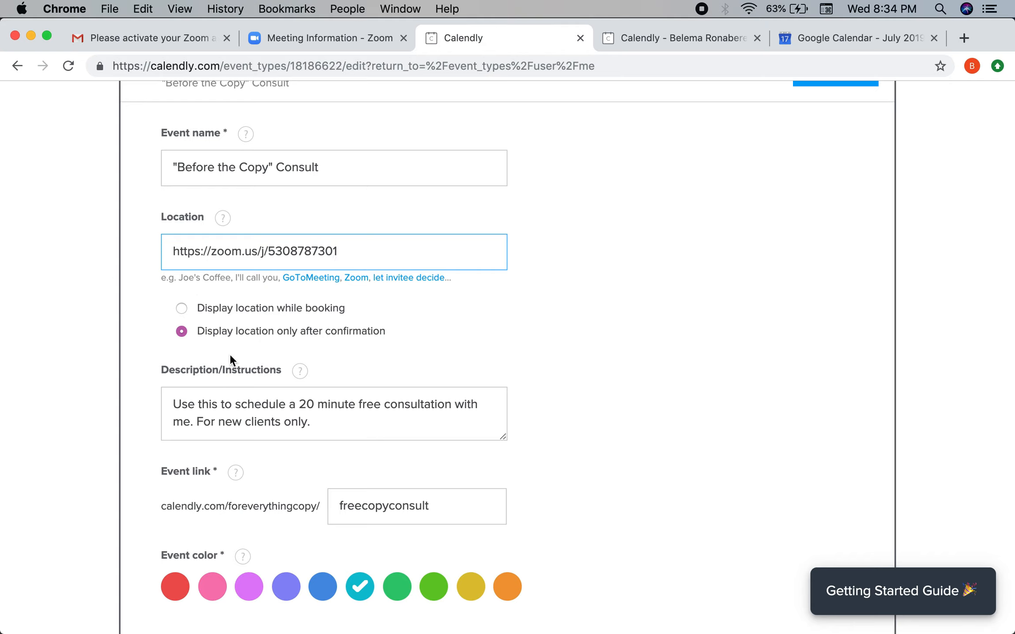
drag(198, 337, 393, 329)
click(393, 329)
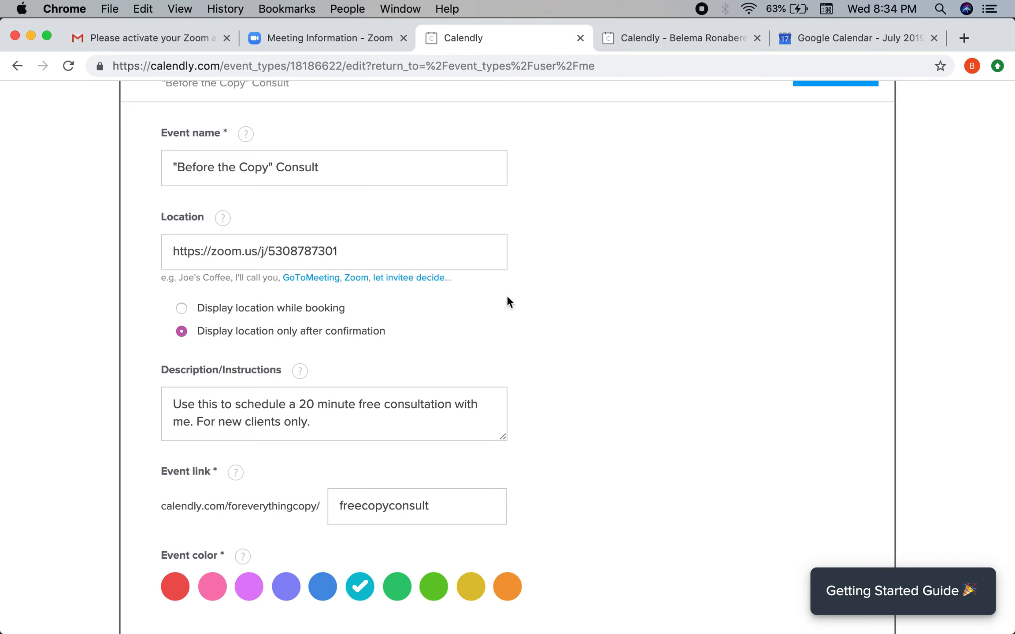
scroll(507, 297, up, 5)
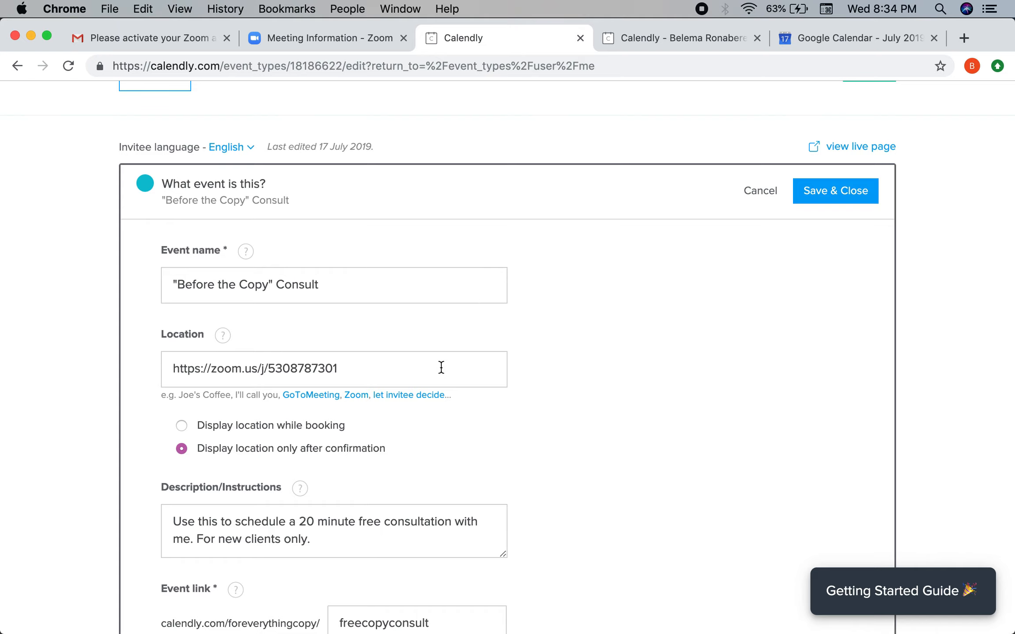
click(856, 199)
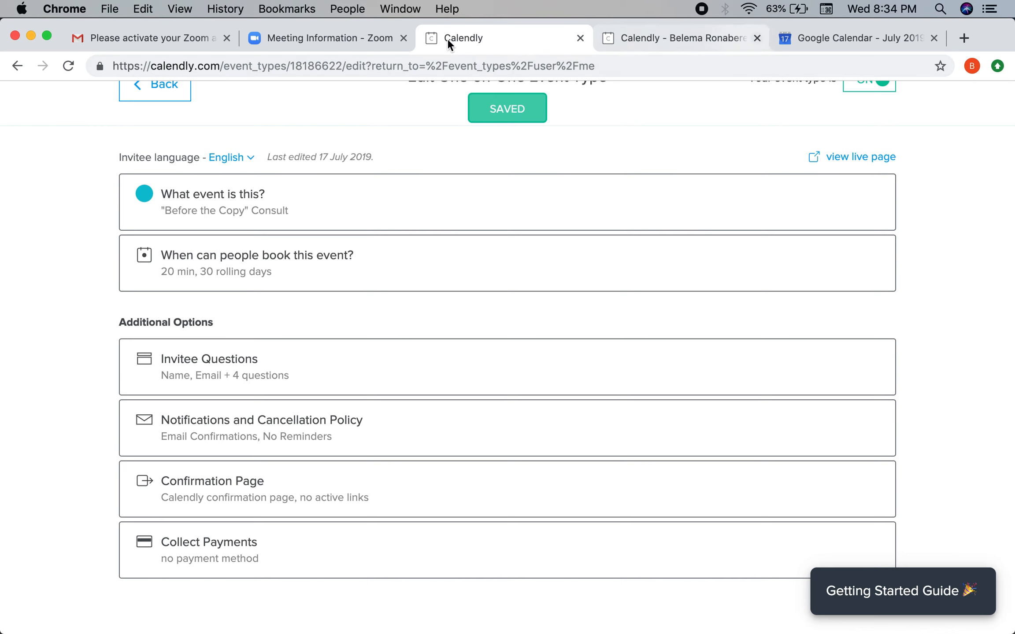
click(369, 39)
Step: Edit the personal meeting room to enable the waiting room and mute participants on entry
scroll(387, 423, down, 5)
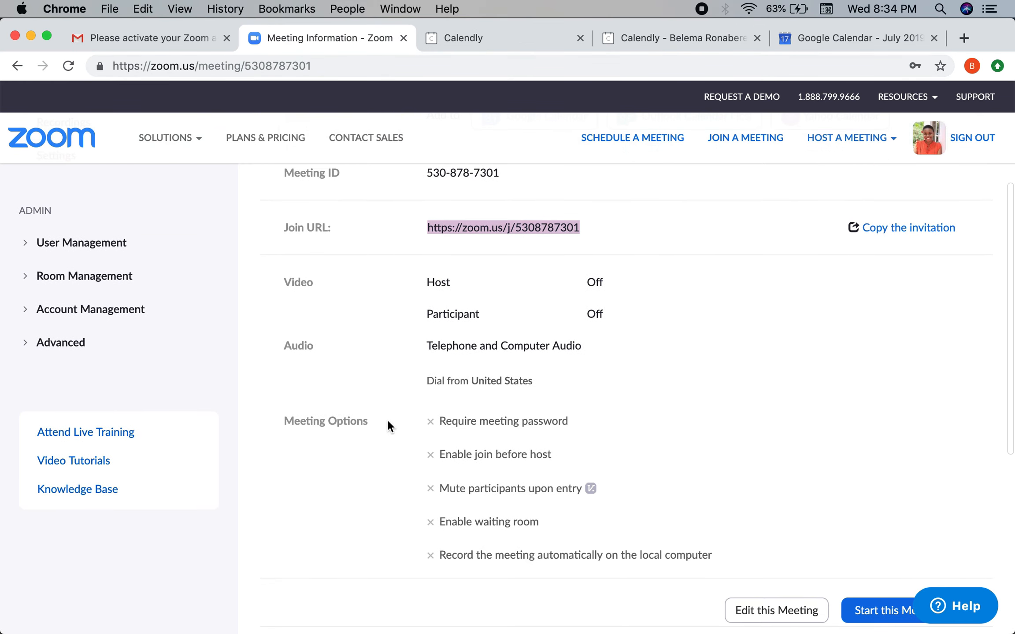
scroll(387, 421, down, 4)
scroll(387, 423, up, 9)
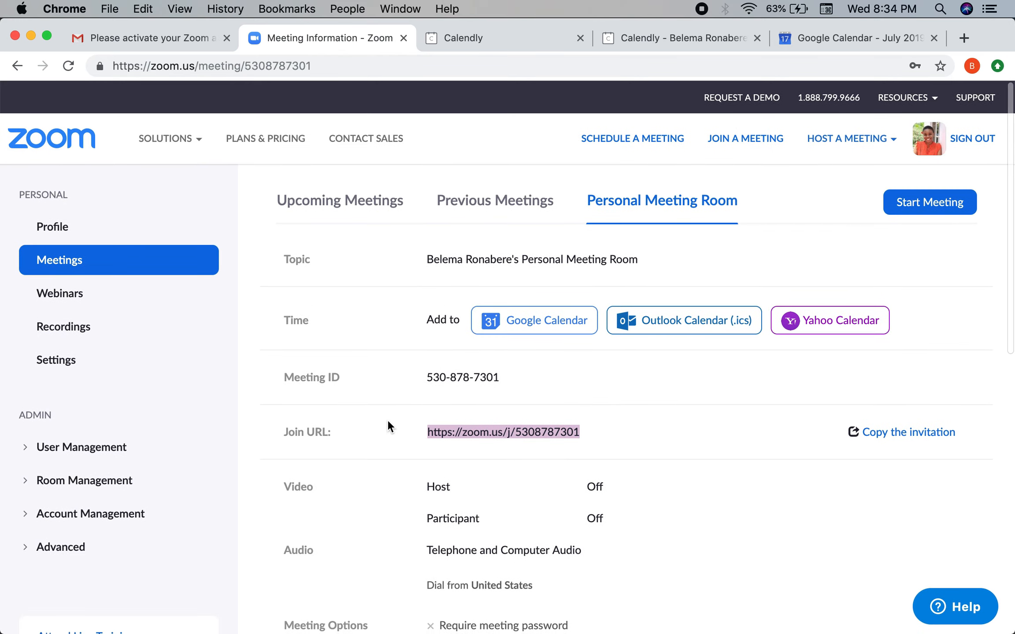
scroll(351, 459, down, 8)
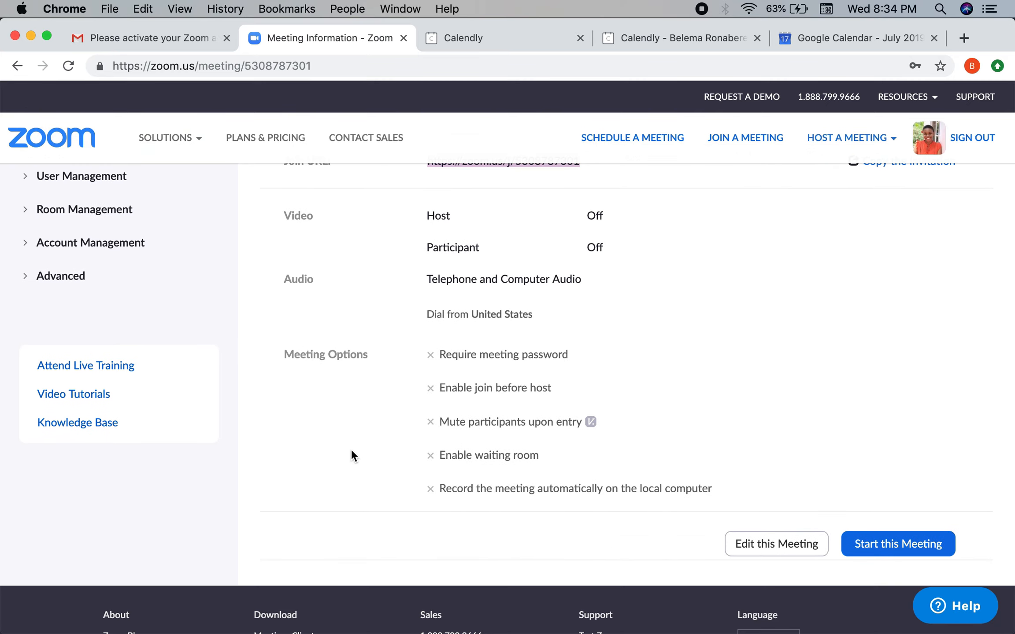
click(759, 546)
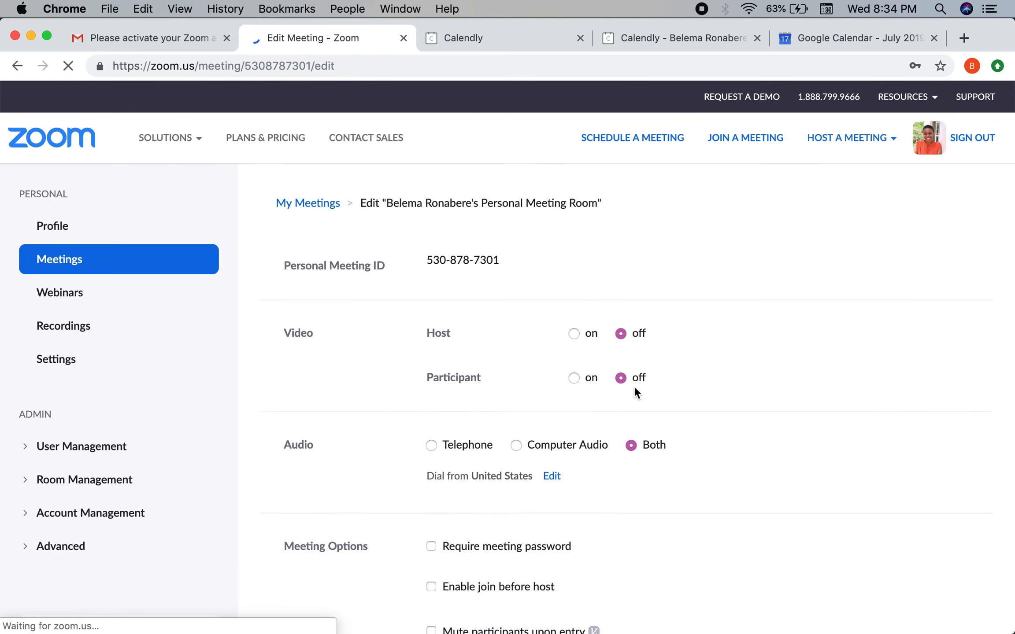
scroll(584, 331, down, 10)
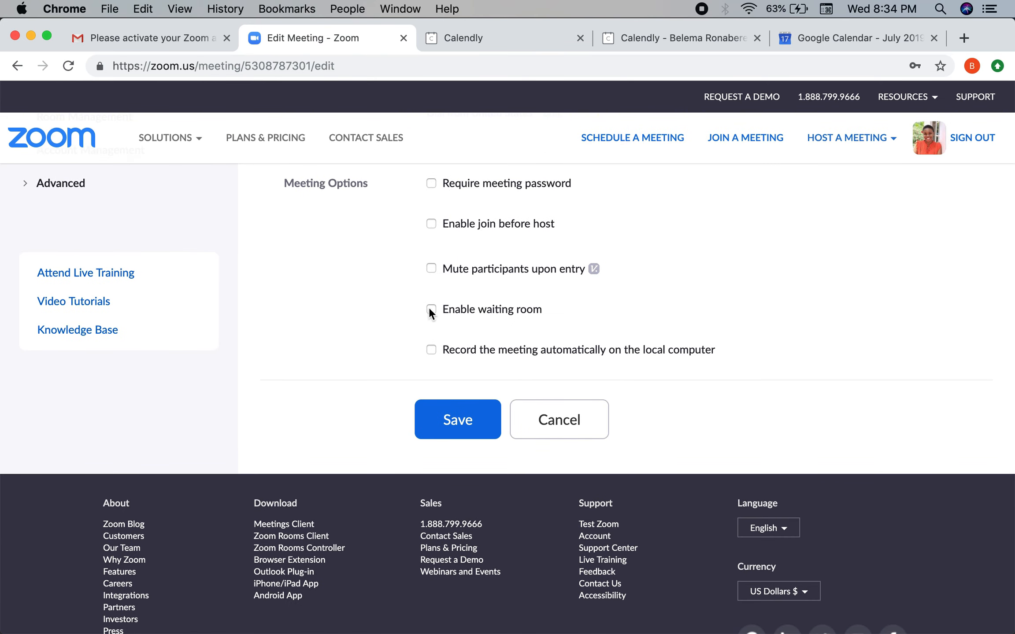
click(431, 310)
scroll(496, 310, up, 2)
click(431, 327)
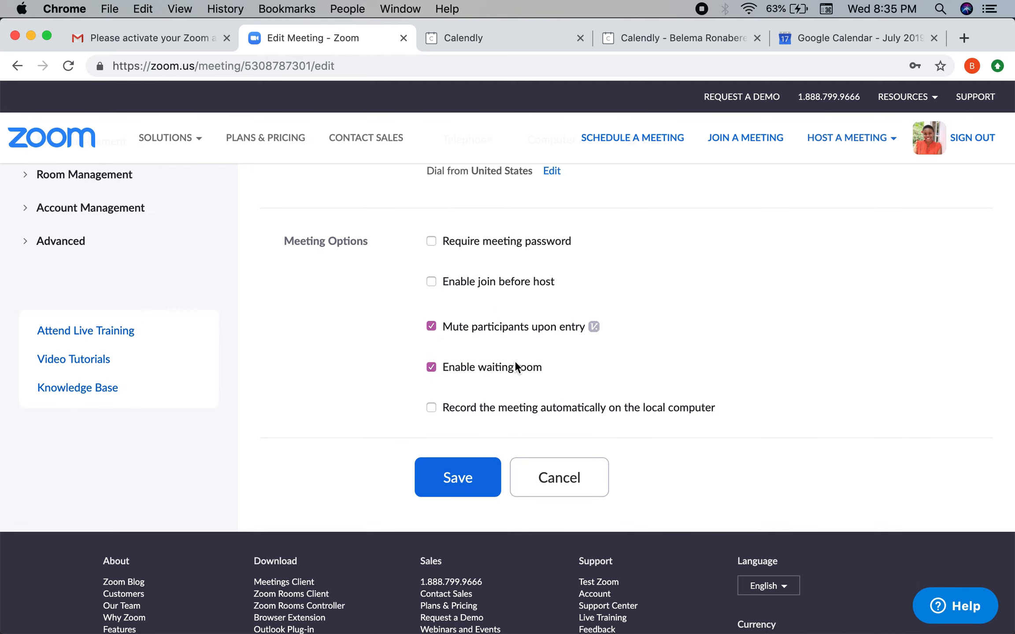
scroll(514, 366, up, 1)
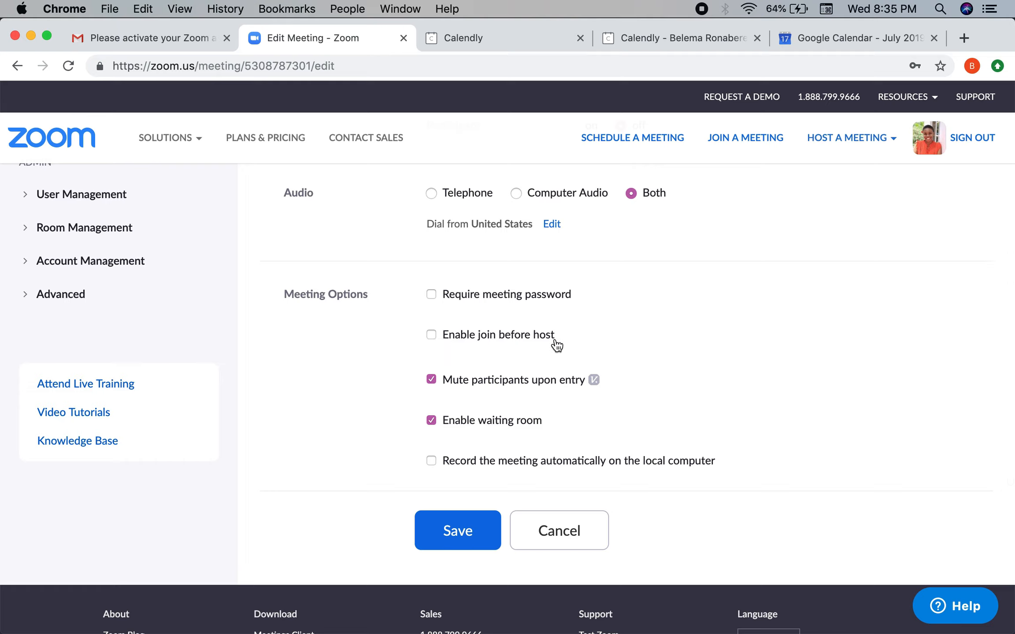
click(446, 298)
drag(446, 297, 586, 297)
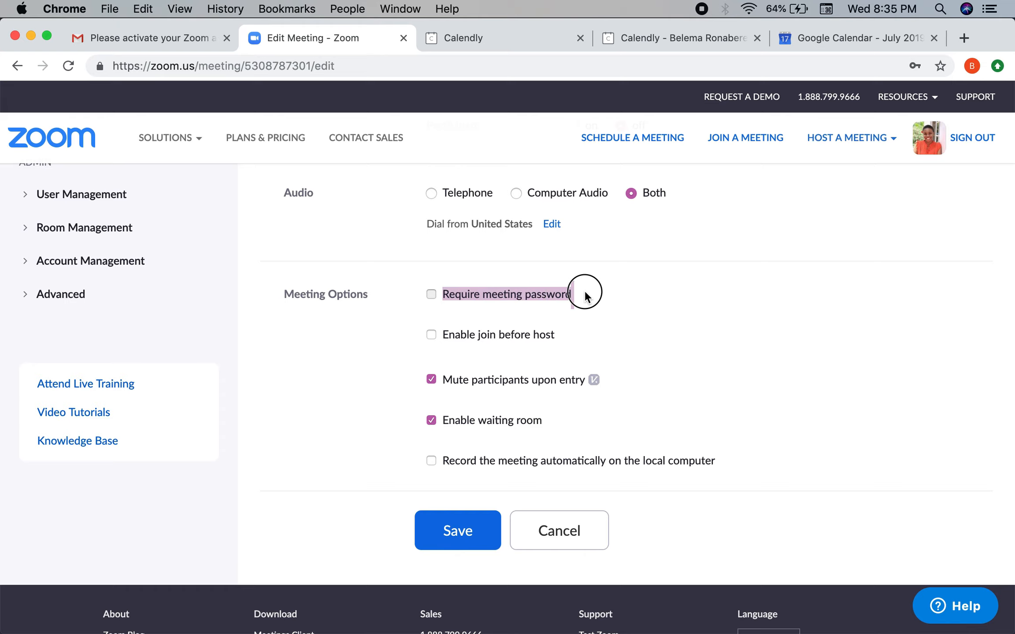
click(530, 38)
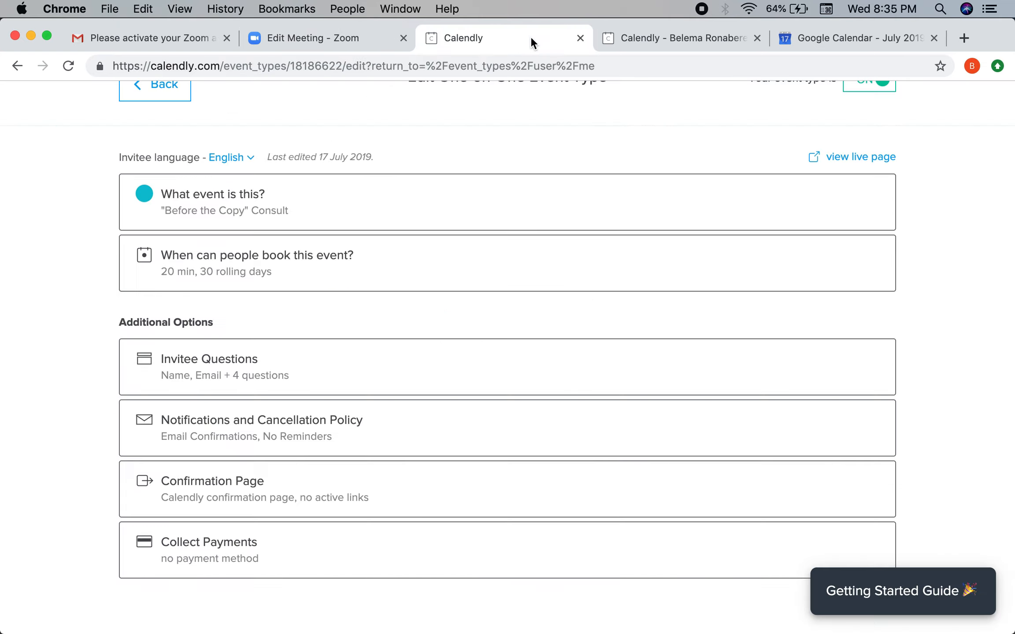
click(346, 220)
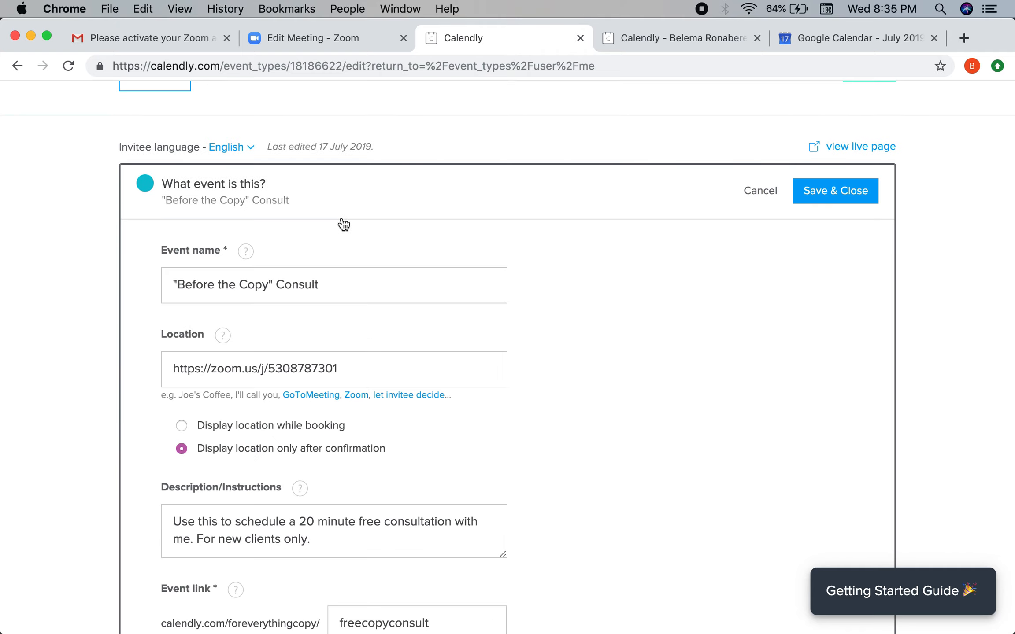
scroll(315, 357, down, 10)
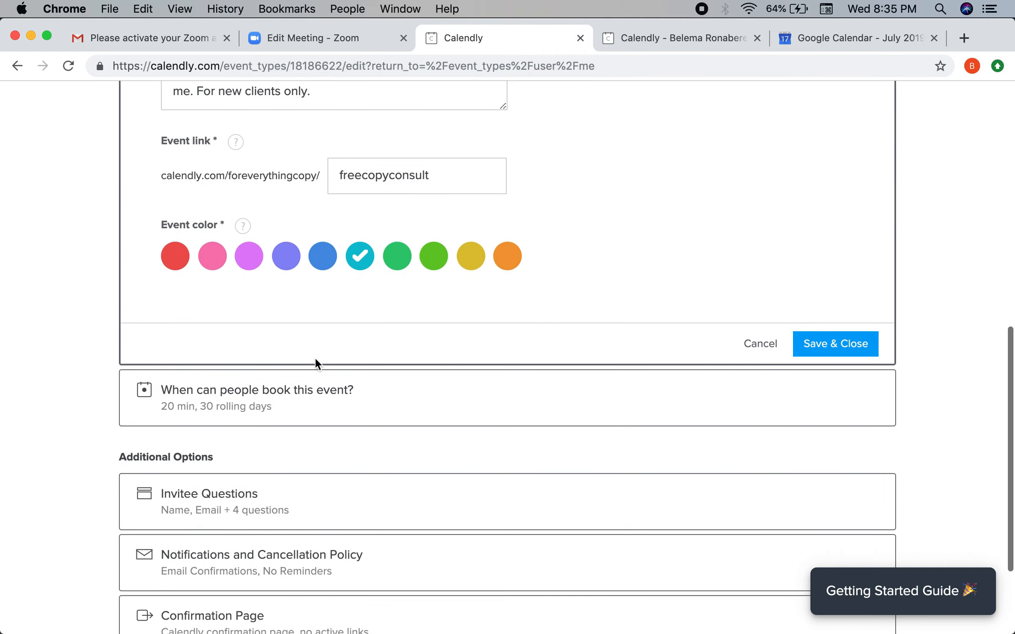
scroll(318, 384, up, 1)
scroll(317, 381, down, 7)
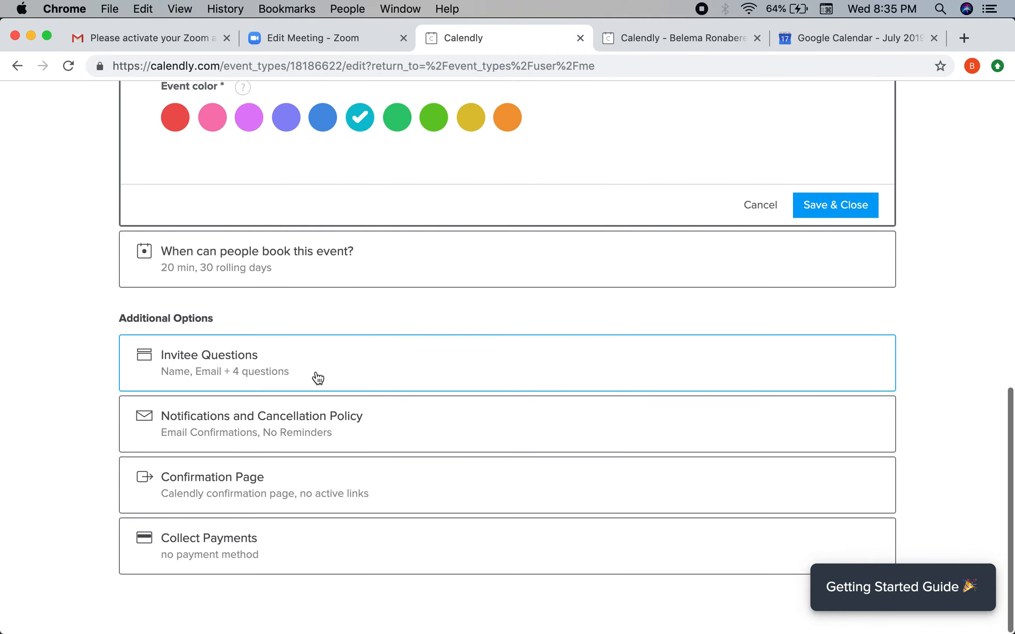
click(295, 417)
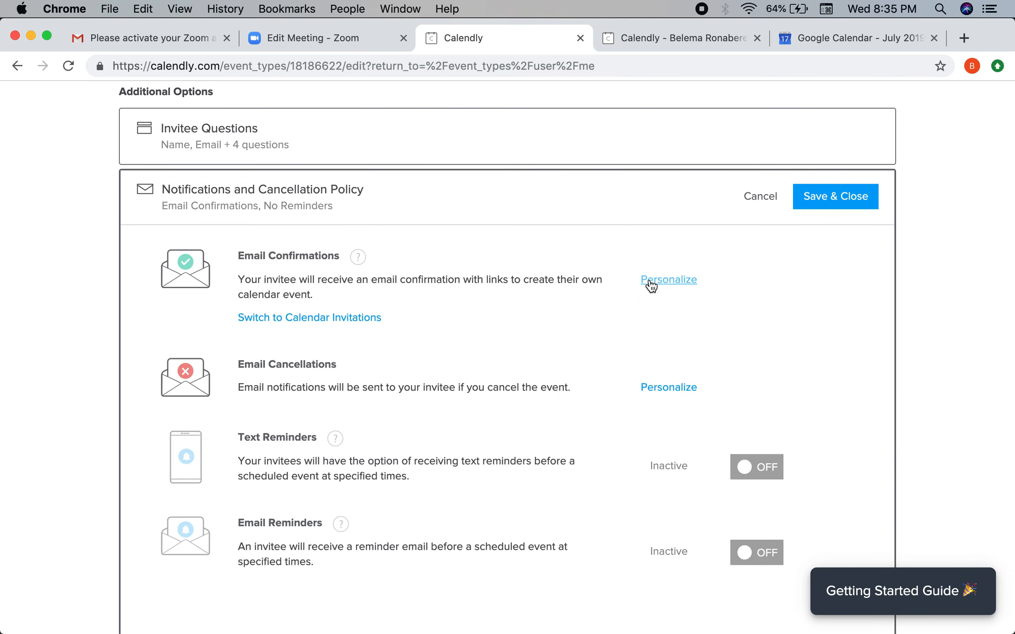
click(654, 286)
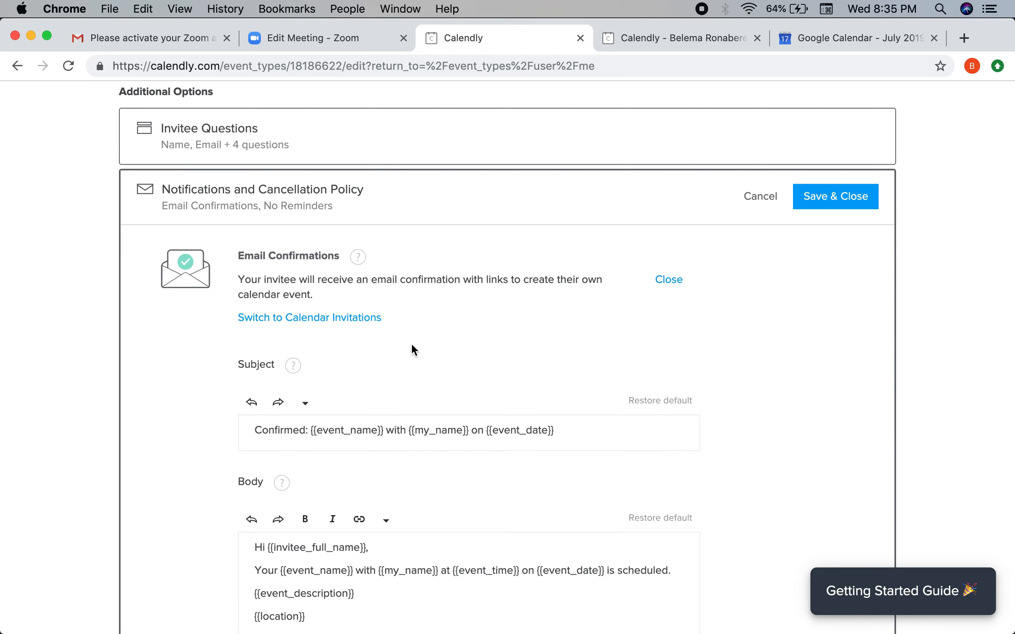
scroll(412, 348, down, 5)
click(404, 409)
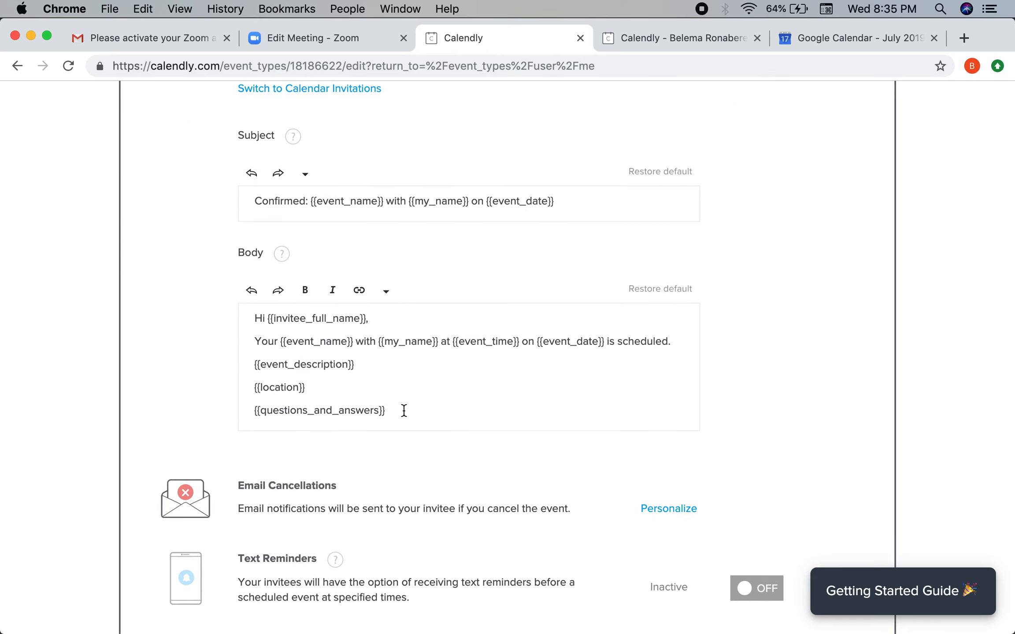
key(Return)
text(The meeting co)
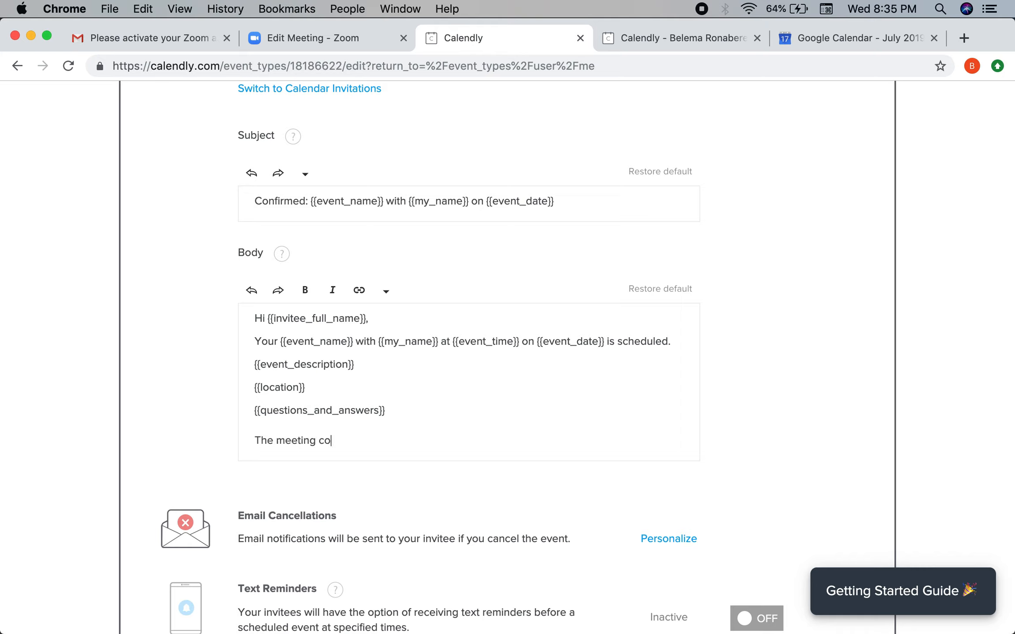
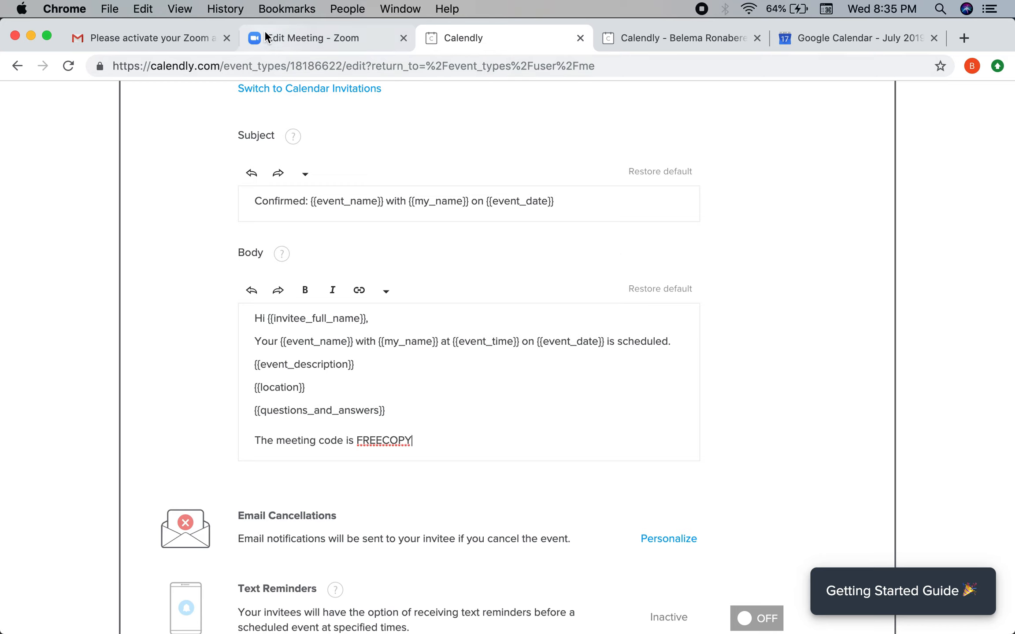
click(265, 35)
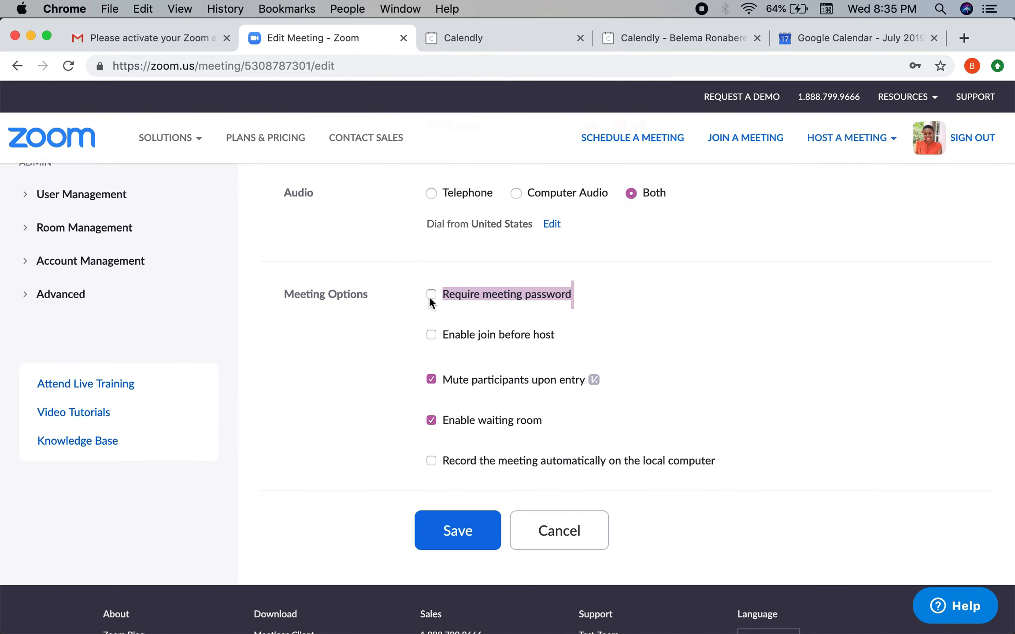
click(413, 315)
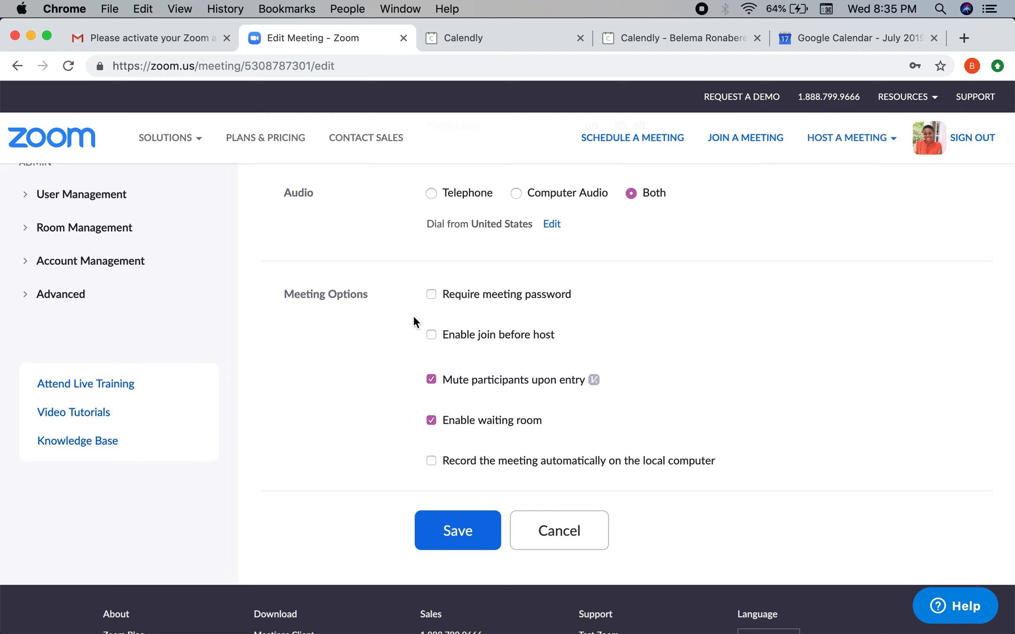
Step: Tick Record the meeting automatically on the local computer and save the meeting
scroll(413, 316, up, 5)
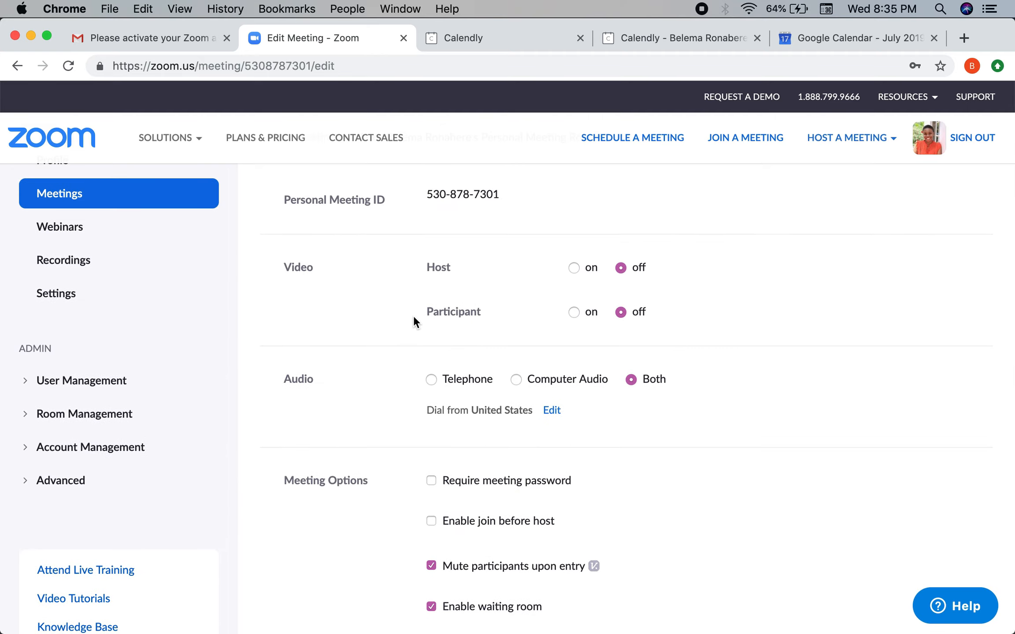
scroll(413, 314, down, 2)
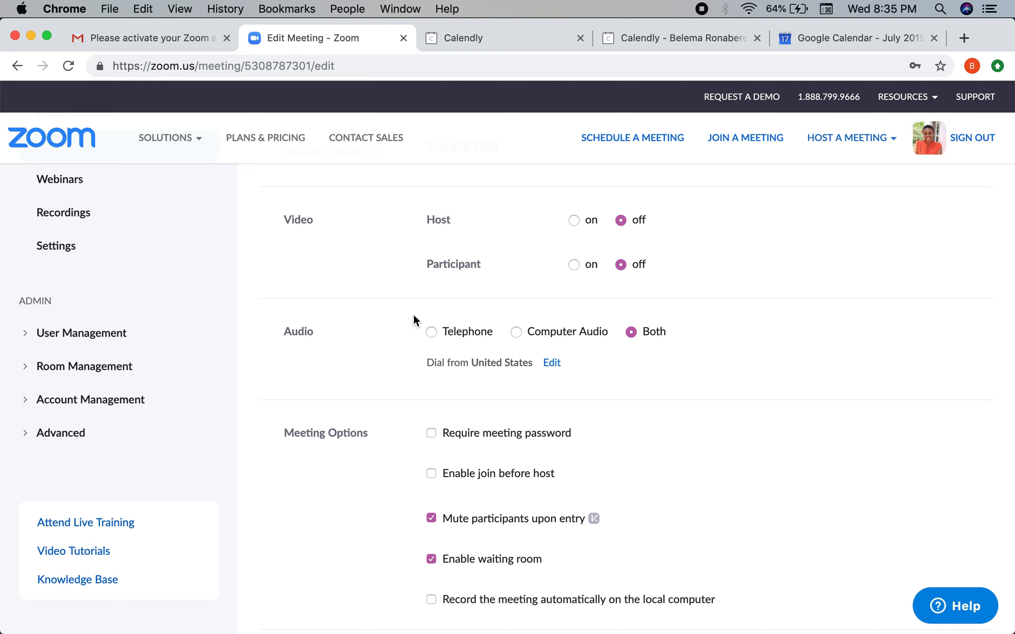
scroll(362, 480, down, 5)
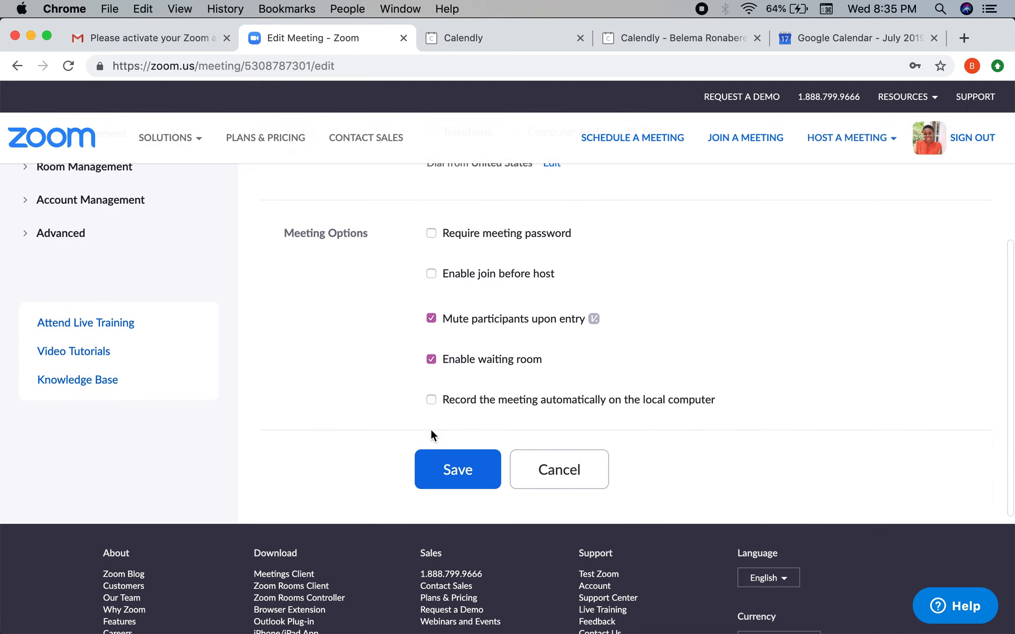
drag(405, 359, 523, 370)
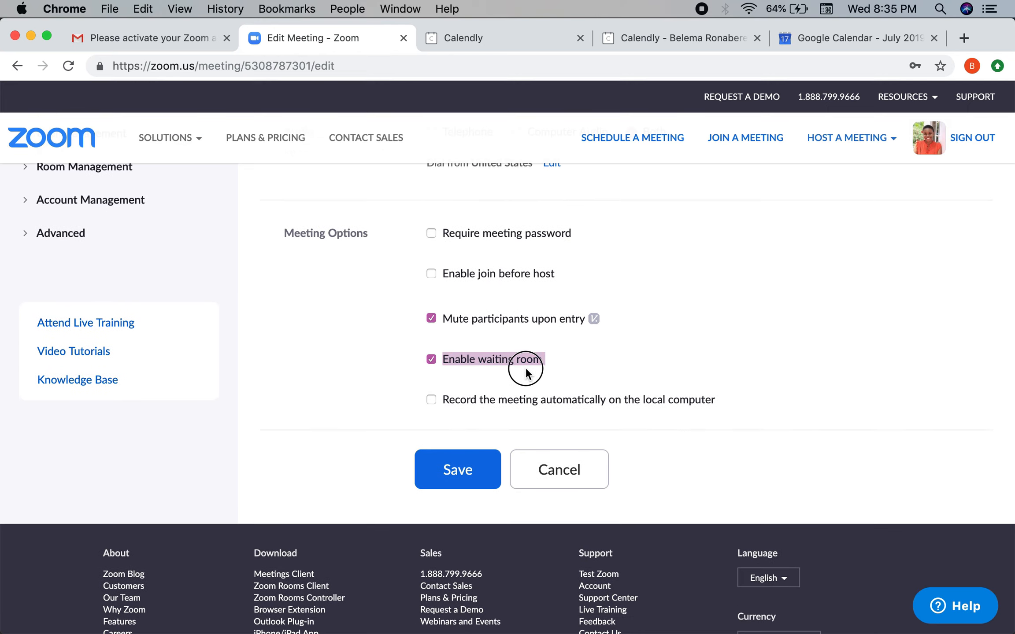
click(531, 373)
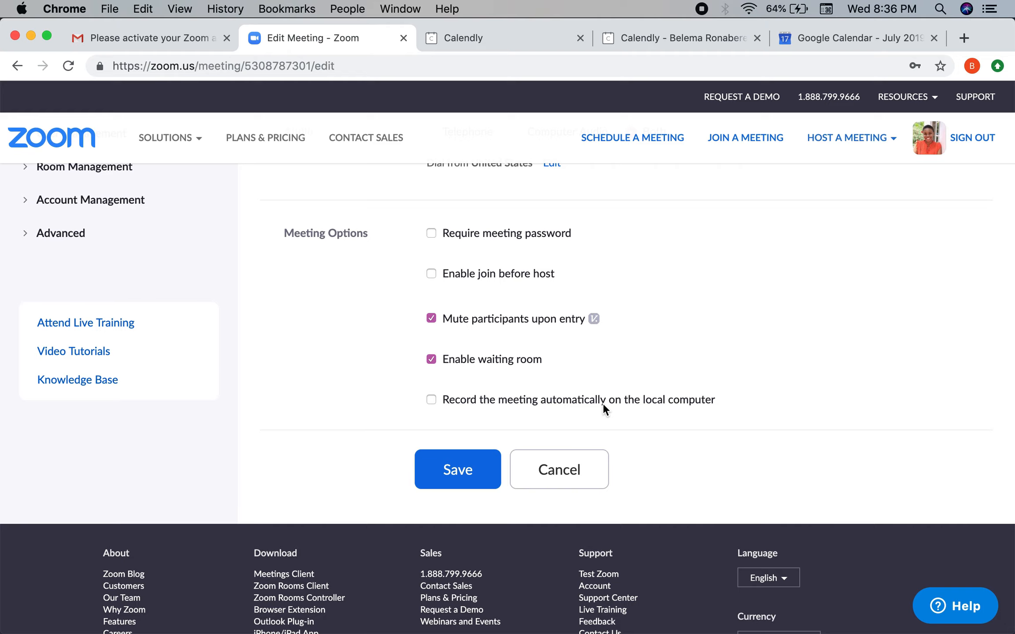
click(431, 399)
click(458, 481)
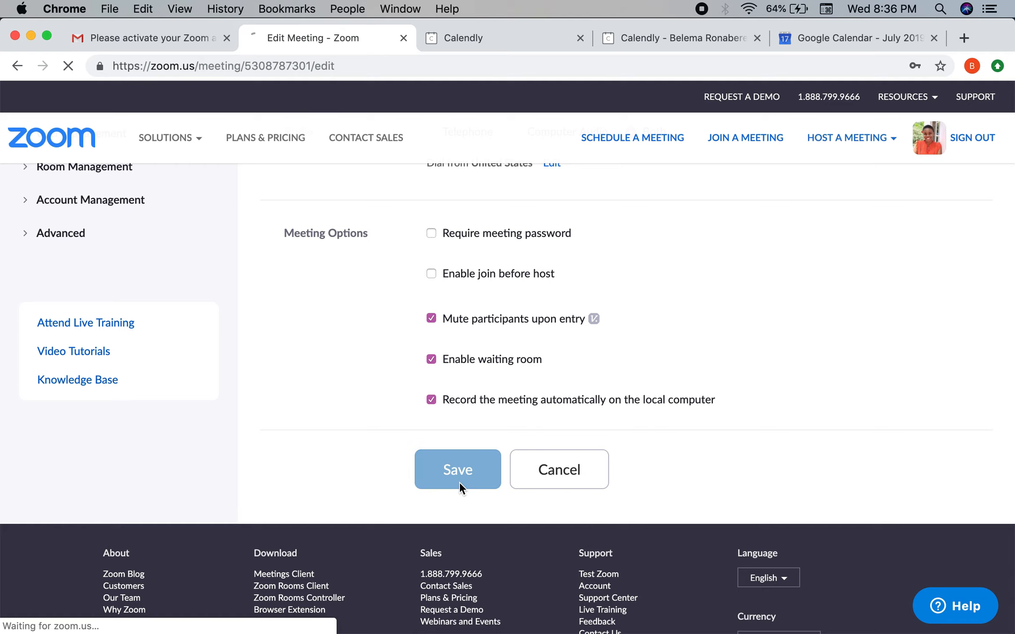